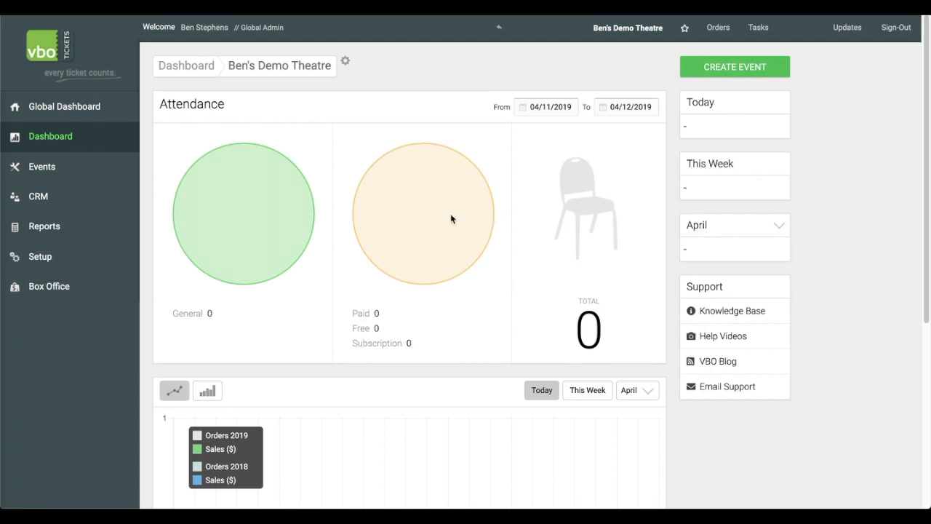
Open the box office Quick Select ticket sales page.
left_click(62, 288)
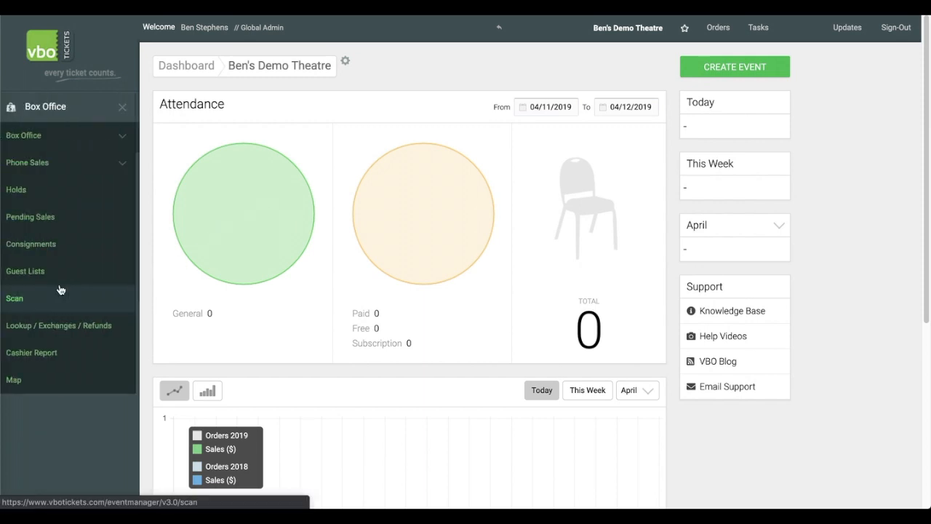
left_click(68, 144)
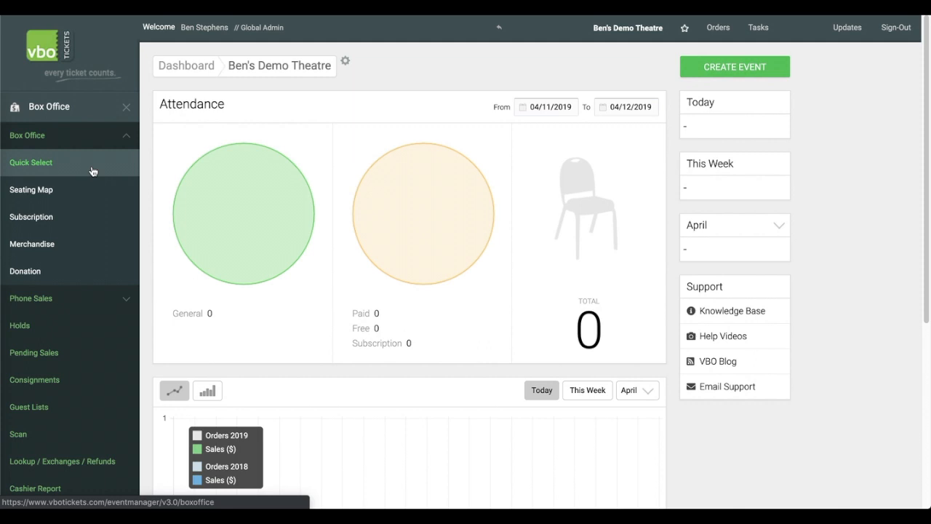
left_click(92, 171)
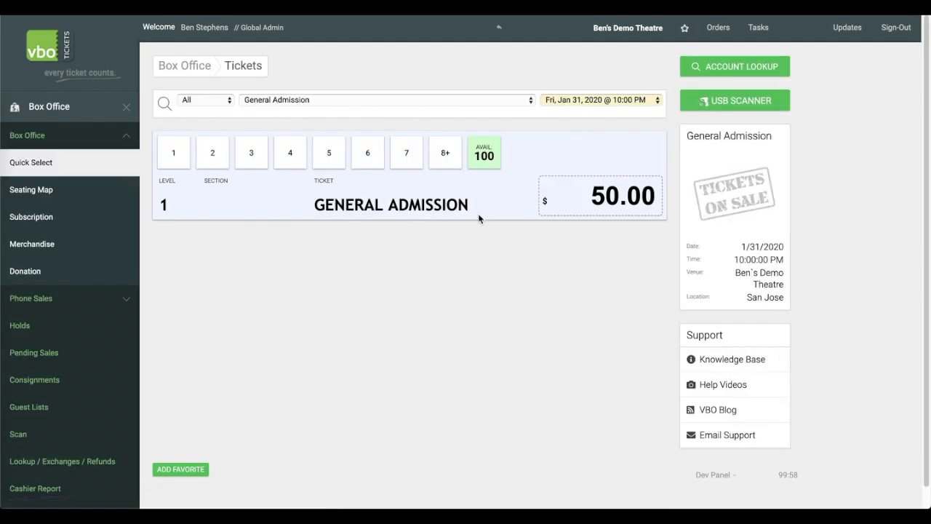
Set the General Admission ticket quantity to 50.
left_click(447, 163)
left_click(455, 276)
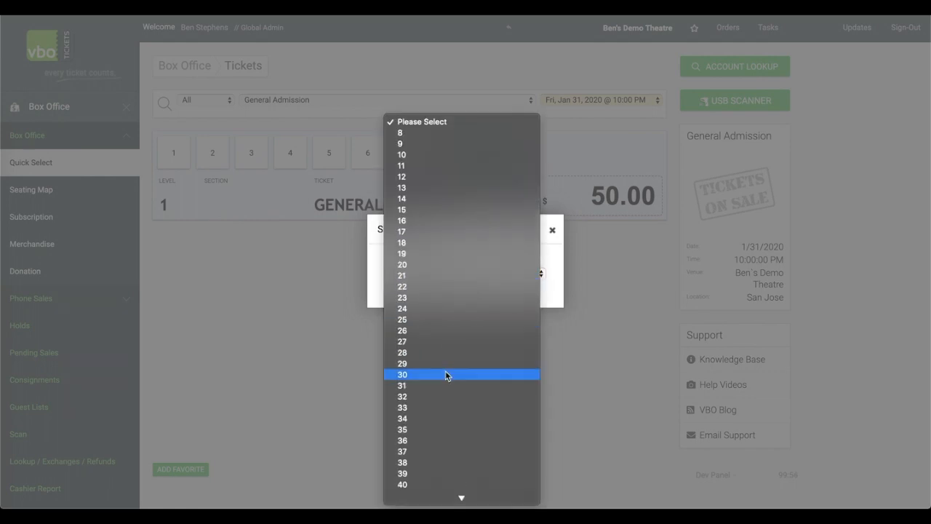
scroll(445, 377, "down", 5)
left_click(439, 410)
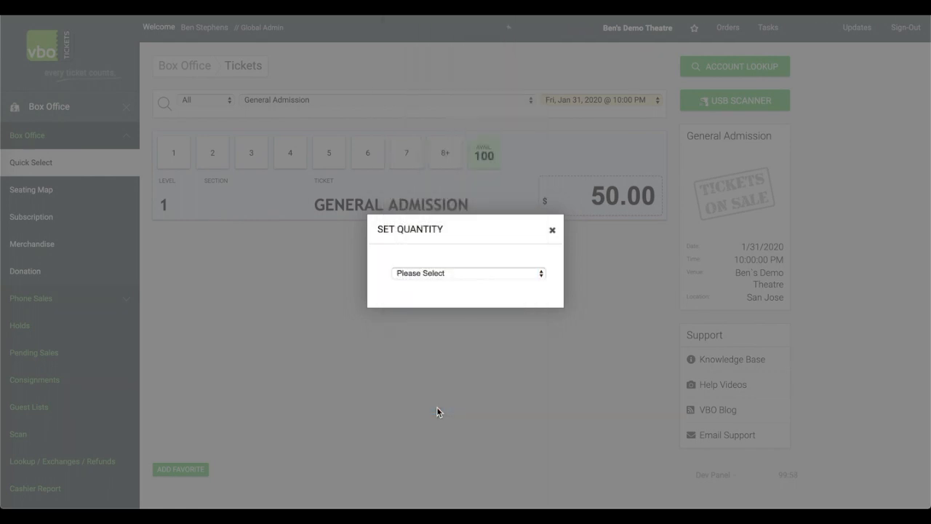
Change the ticket type to Promo and apply it to all ticket rows.
left_click(405, 257)
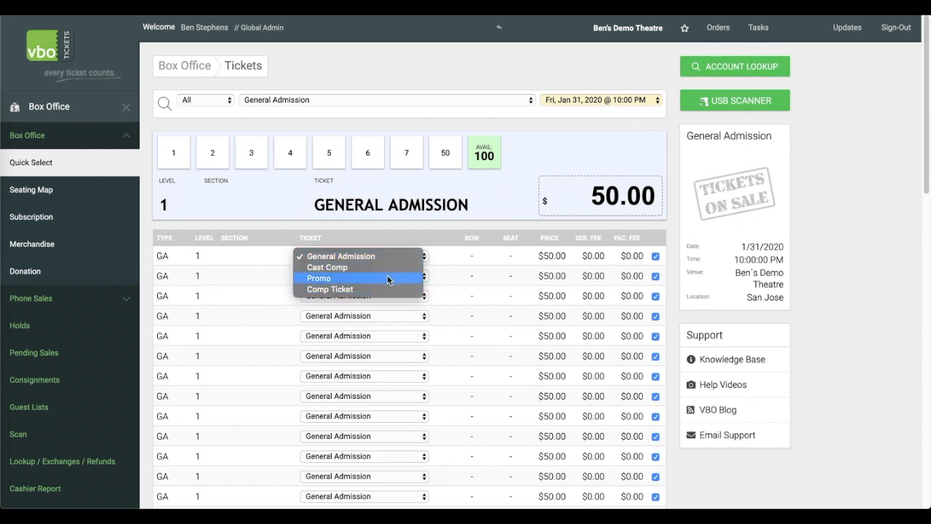
left_click(387, 278)
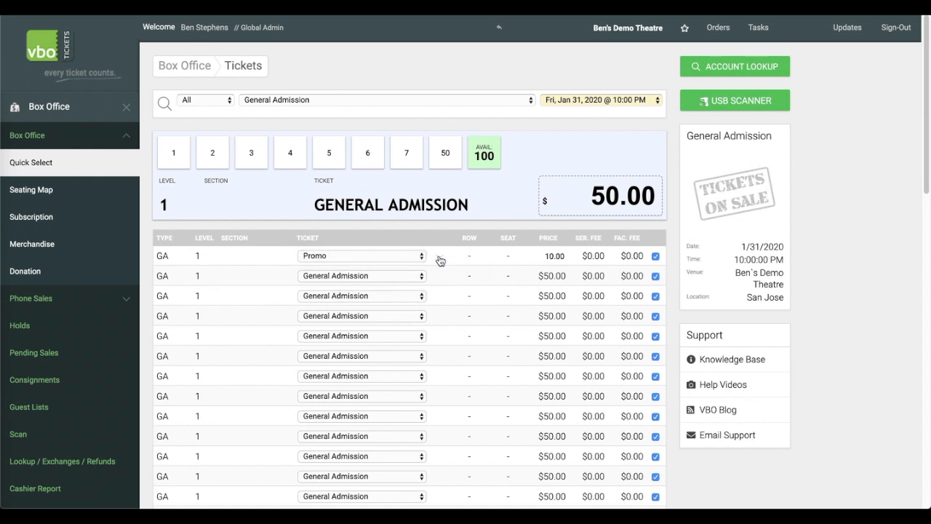
left_click(439, 258)
Change all ticket rows back to General Admission.
left_click(418, 256)
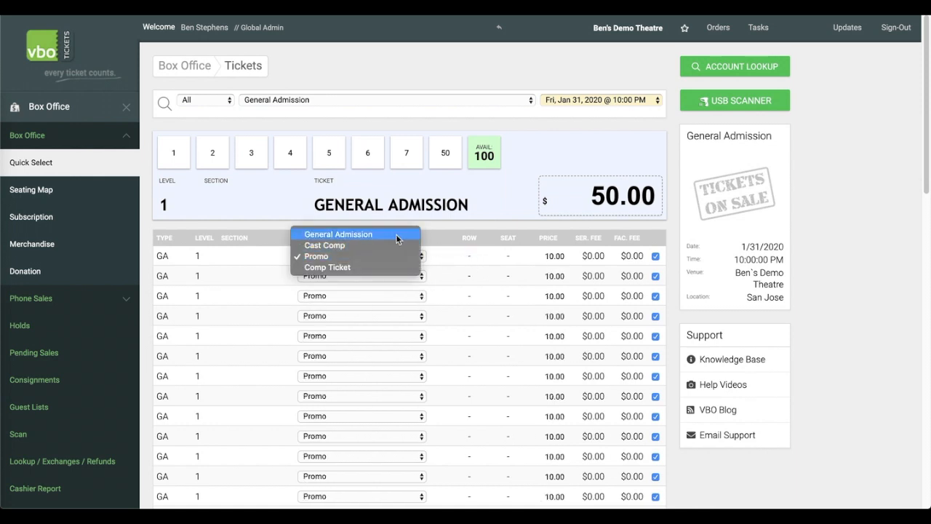
left_click(396, 233)
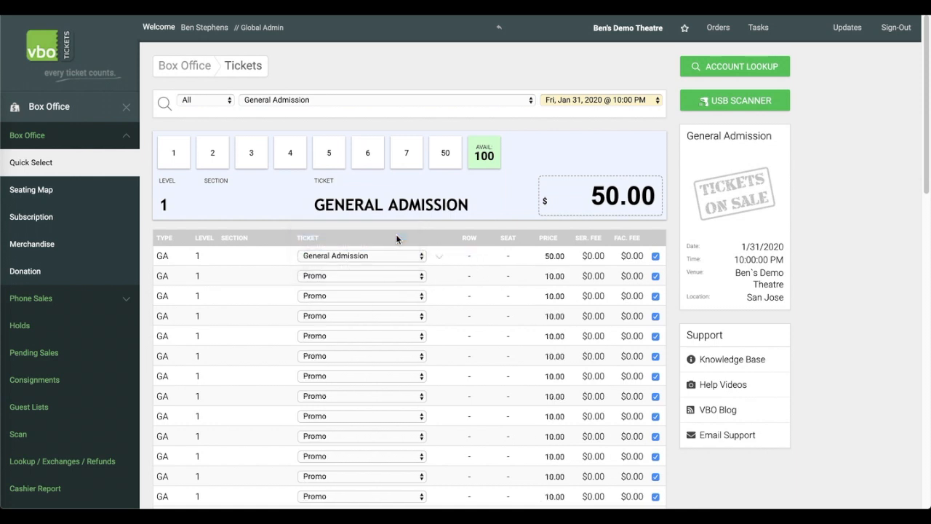
left_click(439, 261)
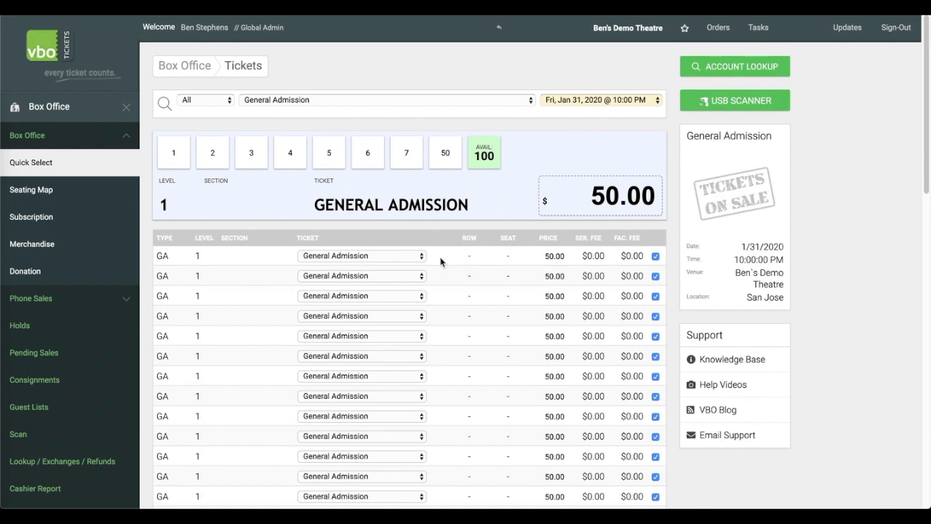
Confirm the 50 General Admission tickets into the cart.
scroll(439, 266, "down", 5)
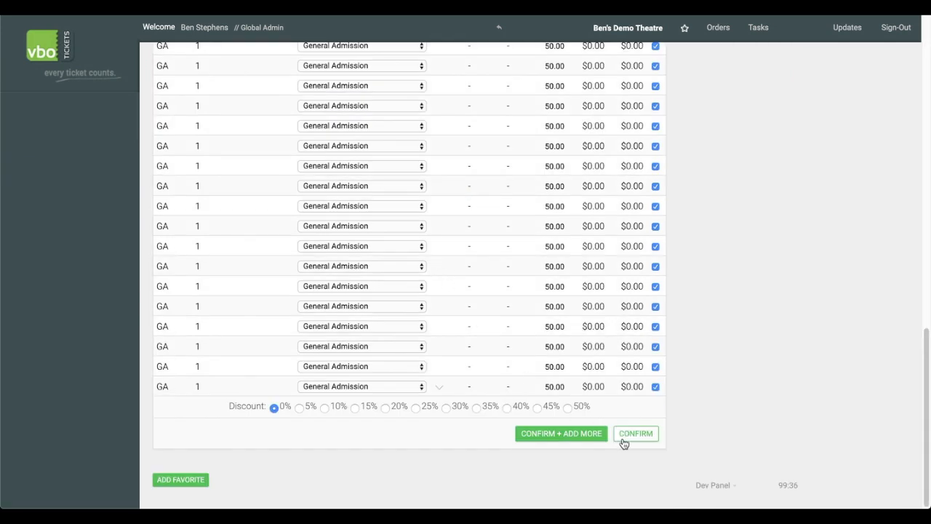
left_click(631, 440)
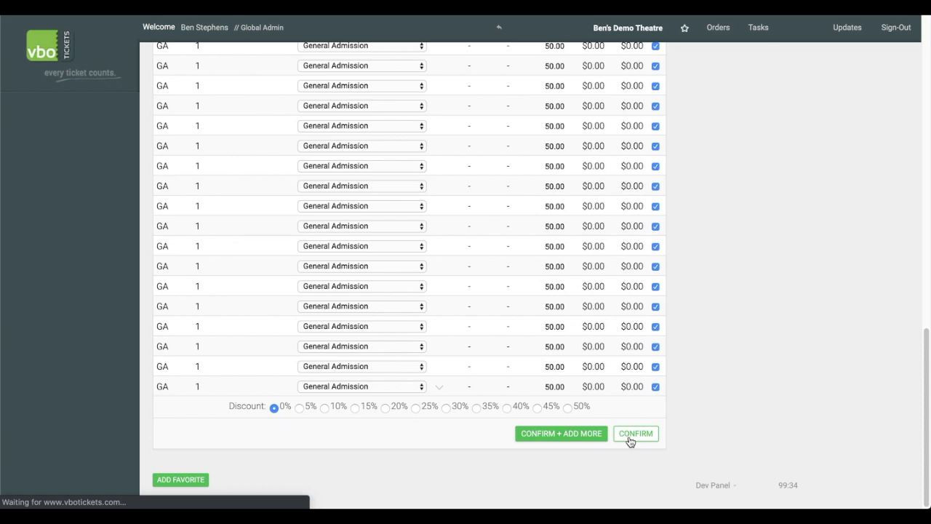
scroll(357, 301, "down", 7)
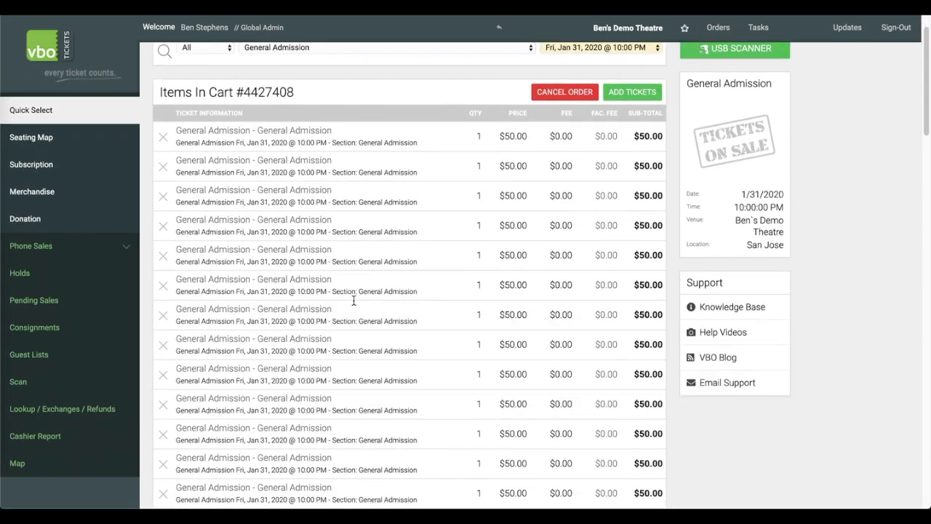
scroll(354, 302, "down", 10)
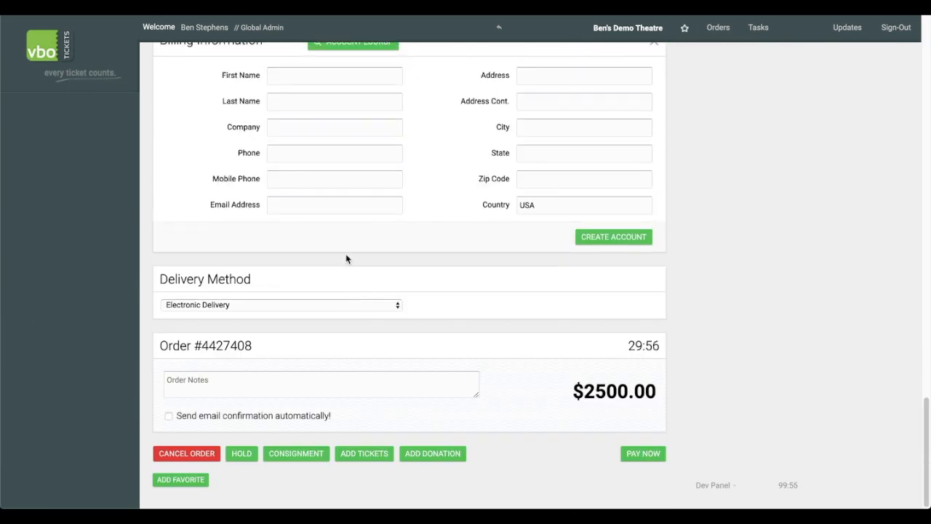
left_click(298, 455)
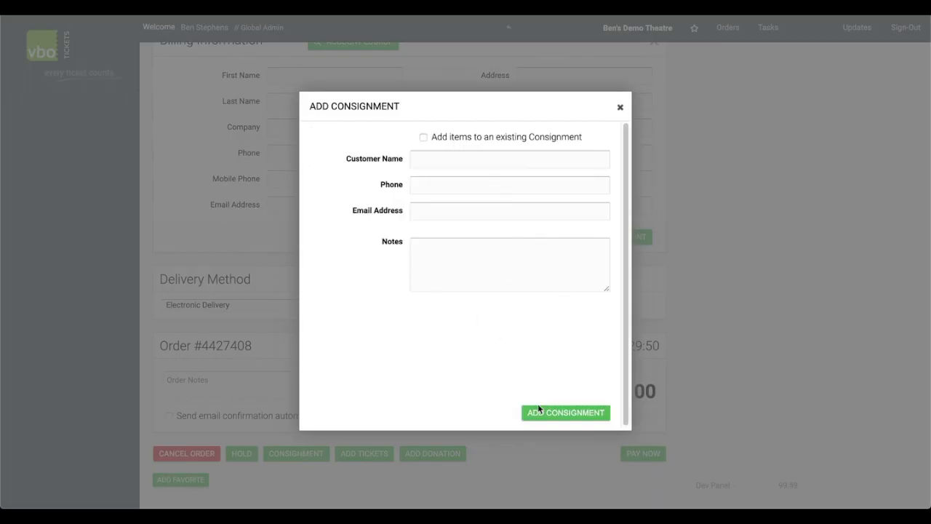
left_click(619, 108)
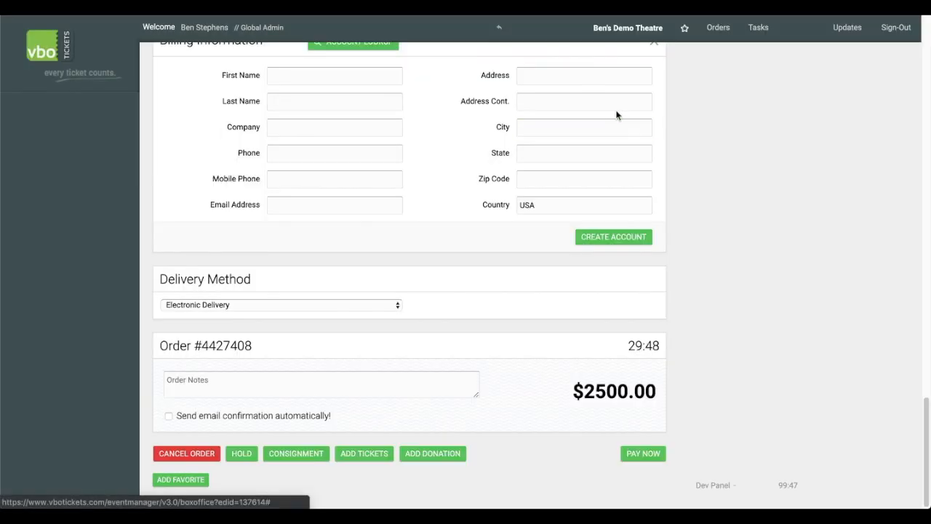
Look up the customer's account by name to fill billing information, then create a consignment for the order.
scroll(444, 244, "up", 1)
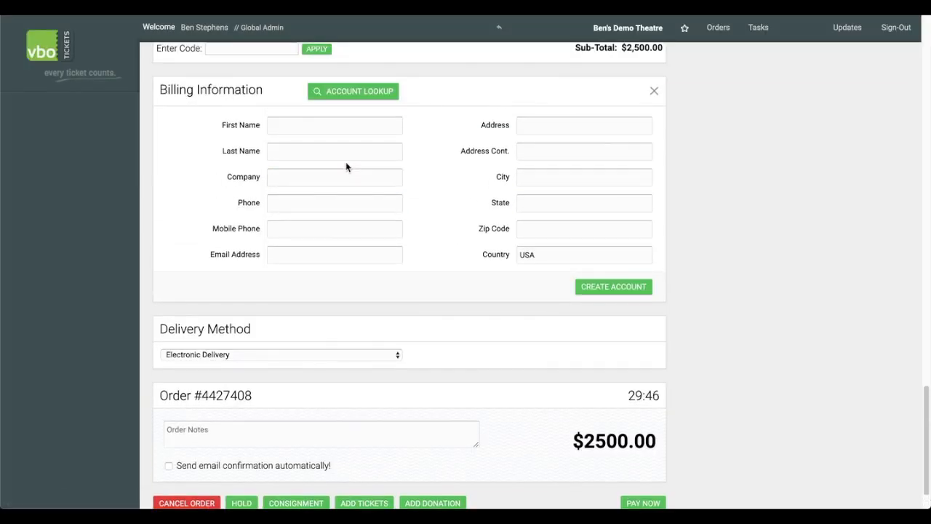
left_click(345, 98)
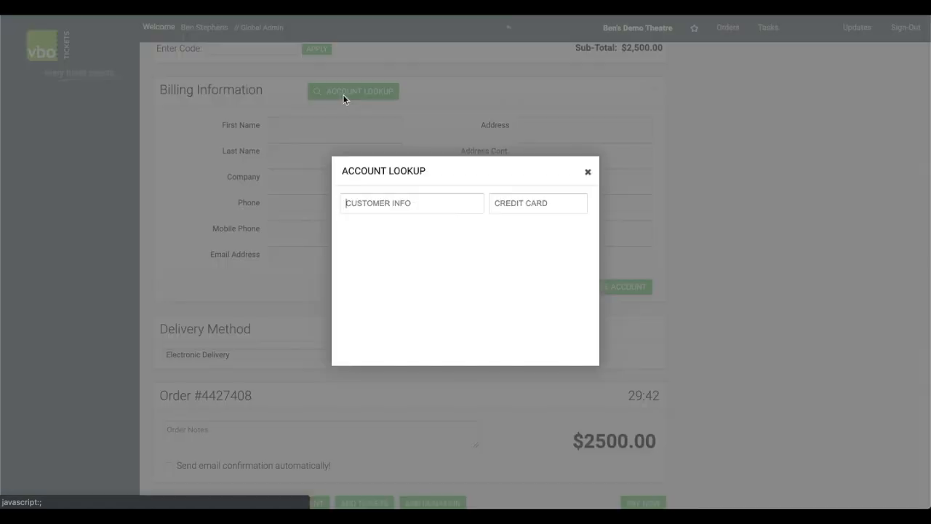
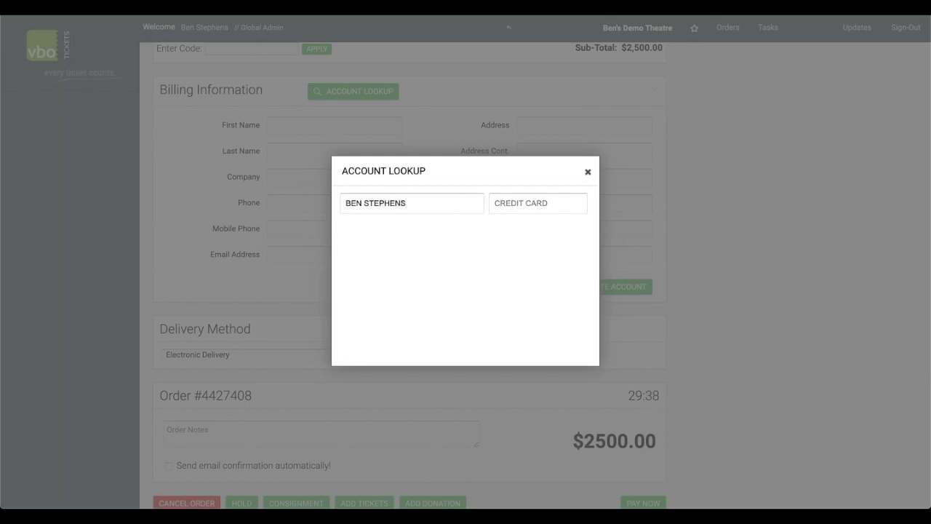
key("Return")
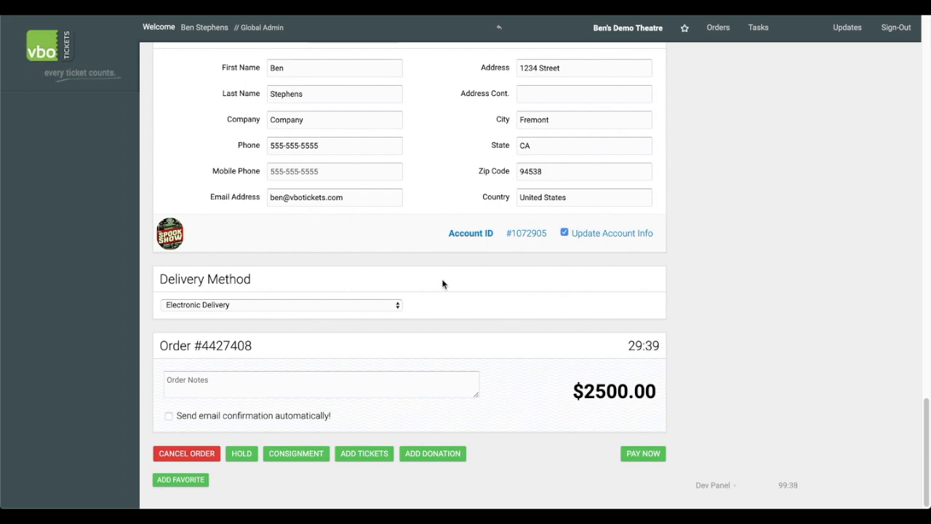
left_click(304, 454)
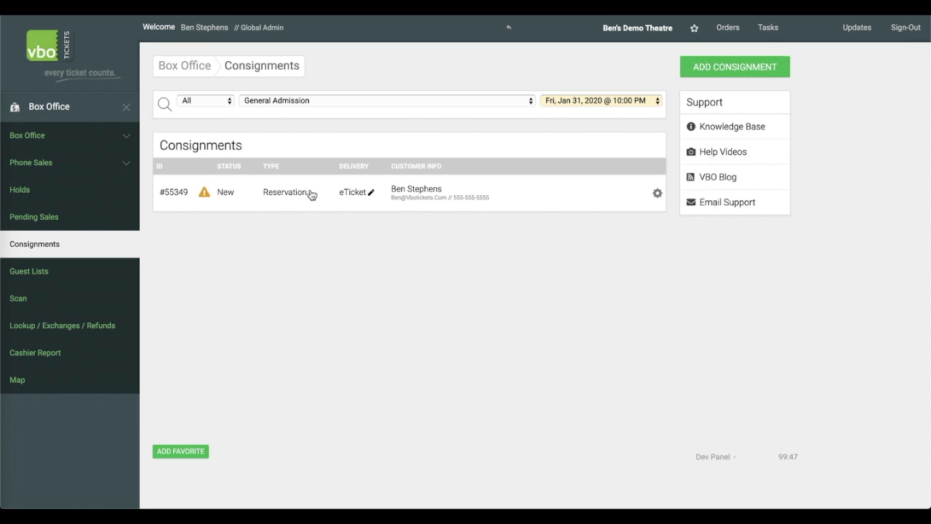
Set the consignment's print option to Print Thermal - Self Pickup and save.
left_click(353, 195)
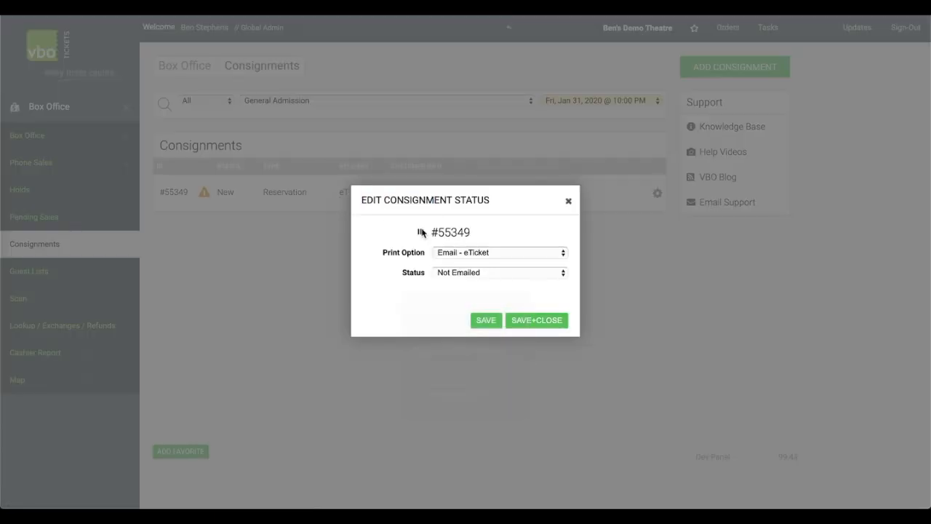
left_click(470, 253)
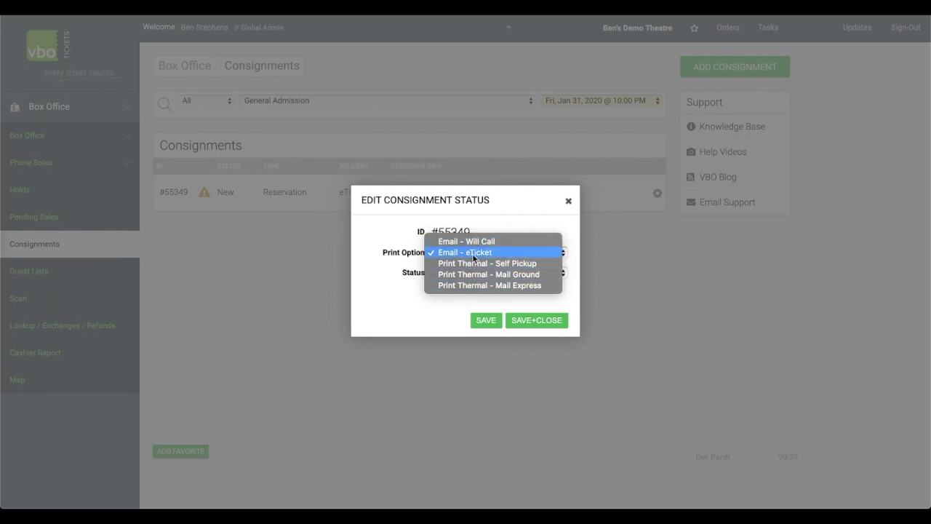
left_click(550, 262)
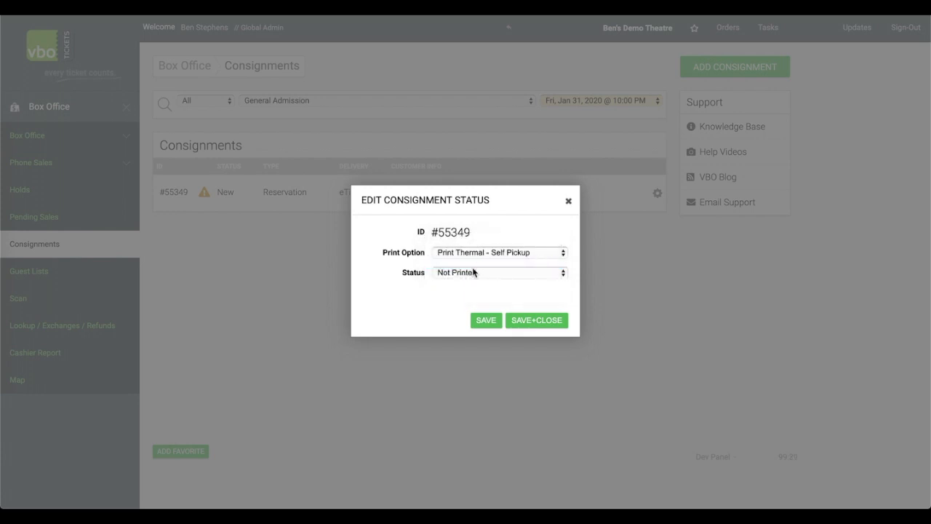
left_click(532, 323)
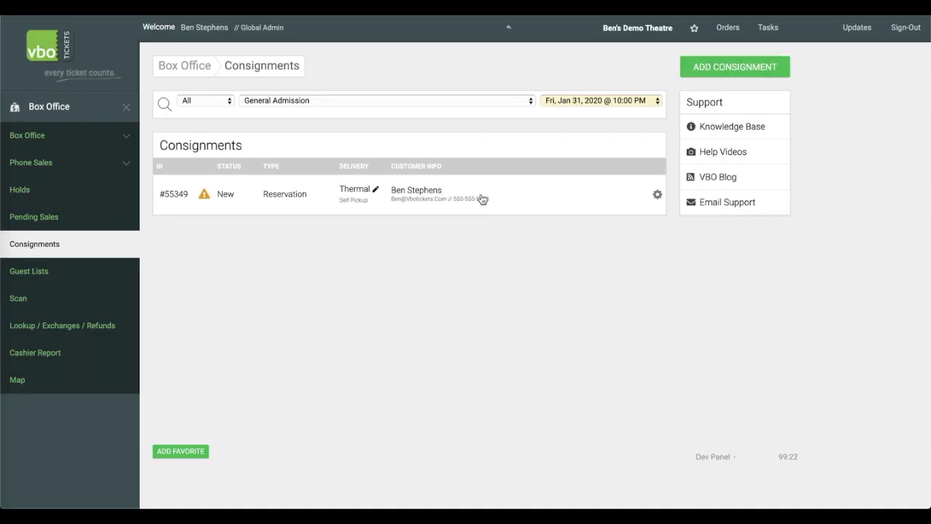
Apply ticket numbering to the consignment's tickets starting at 1.
left_click(513, 199)
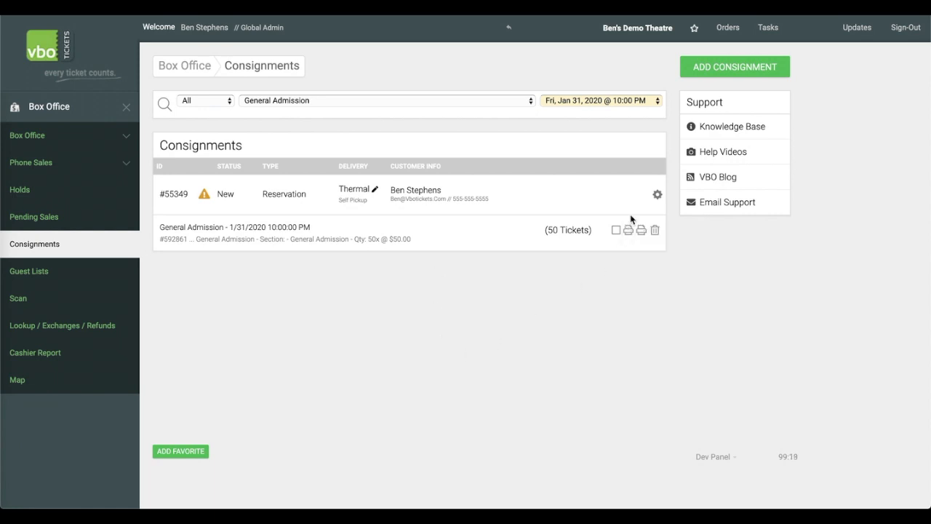
left_click(657, 198)
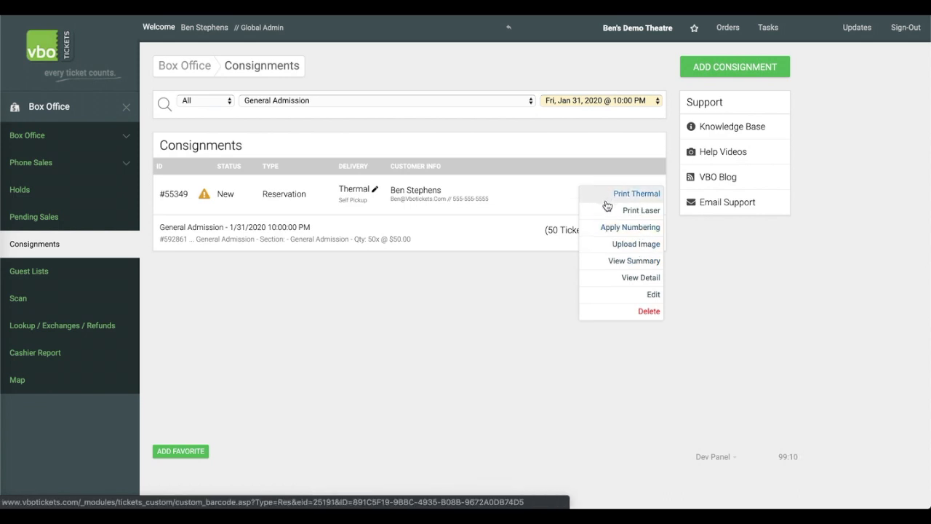
left_click(587, 234)
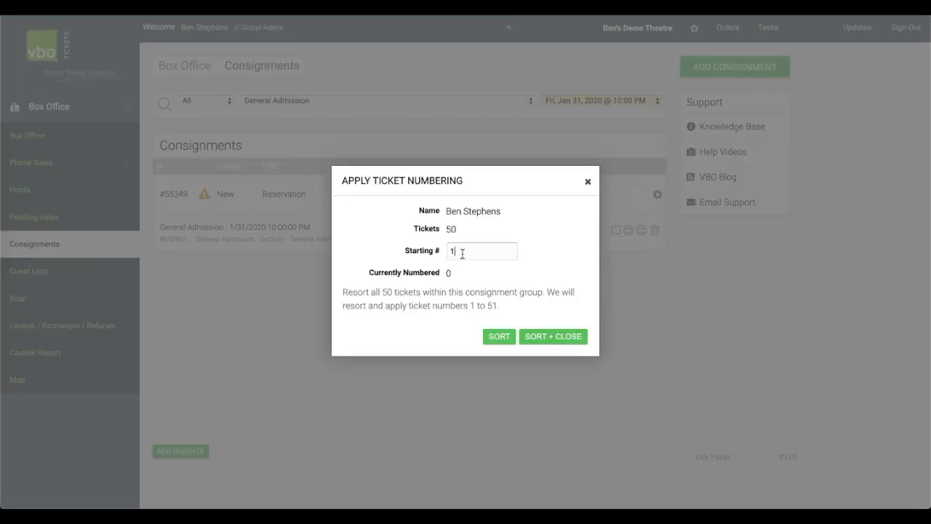
left_click(551, 343)
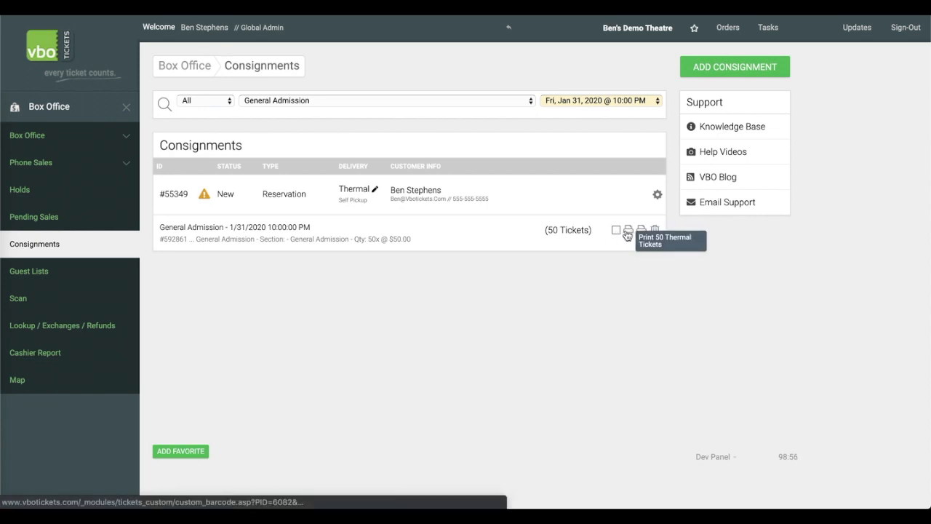
Print the consignment's 50 thermal tickets and check the ticket numbers before closing the preview.
left_click(627, 237)
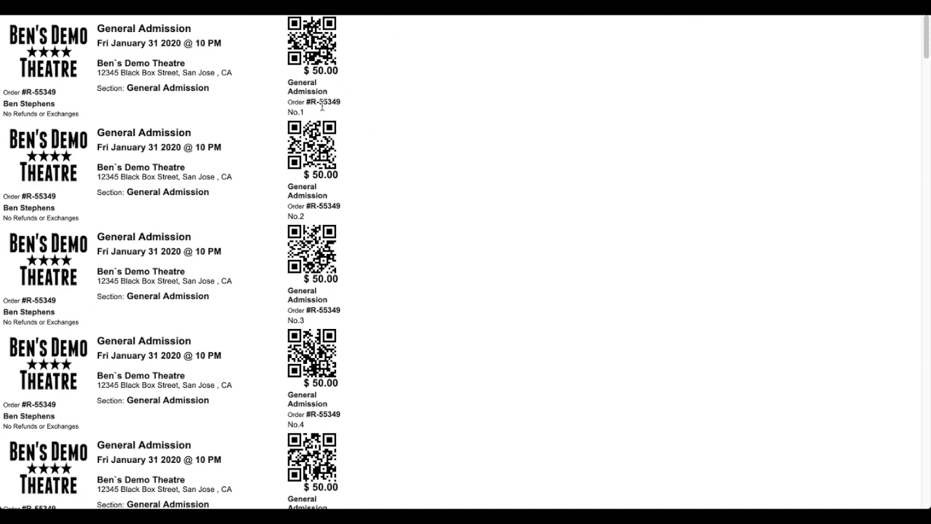
left_click_drag(284, 115, 308, 115)
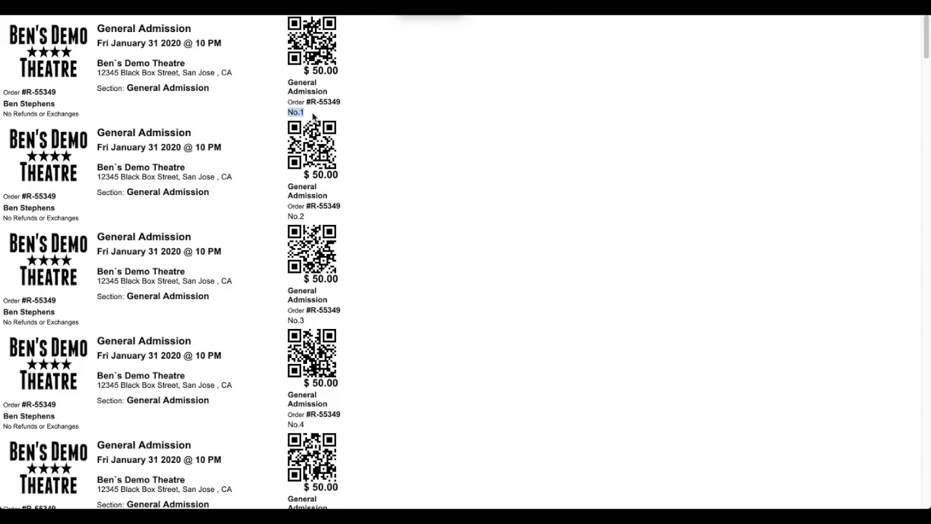
left_click(381, 56)
left_click(371, 7)
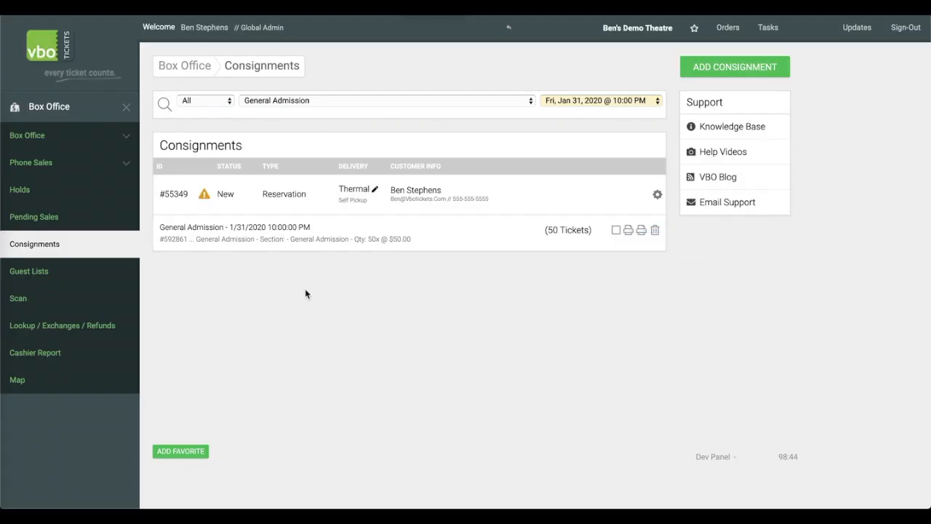
Open the event Delivery Settings under Setup.
left_click(85, 113)
left_click(63, 262)
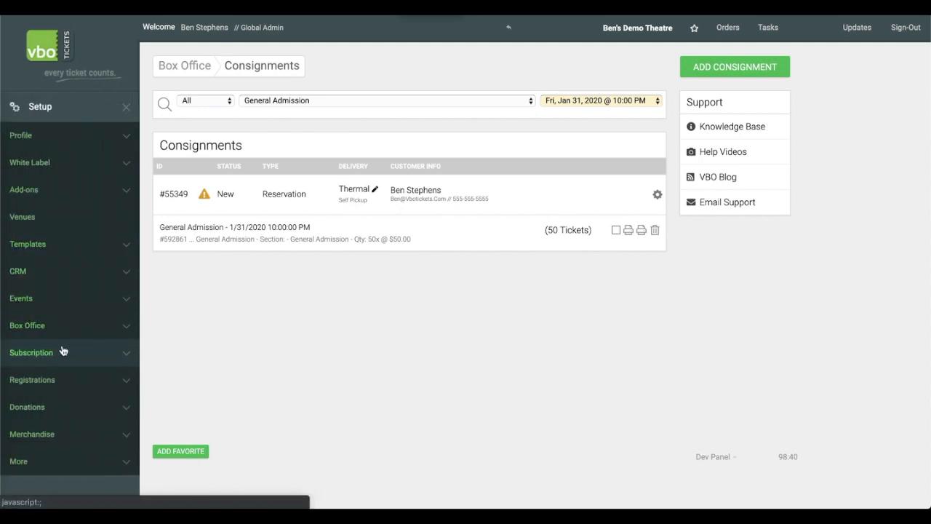
left_click(67, 308)
left_click(85, 358)
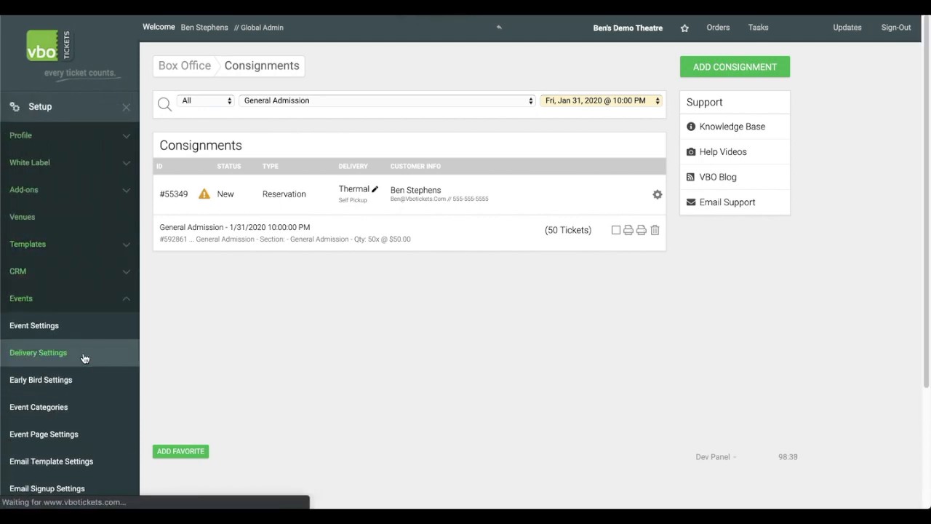
scroll(318, 333, "down", 10)
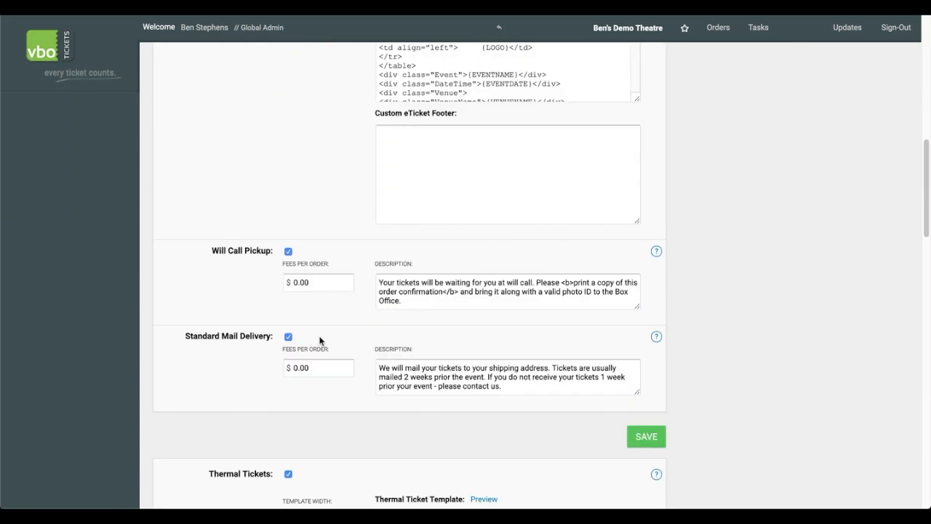
Examine the thermal ticket template's placeholders and code in the delivery settings.
scroll(320, 340, "down", 5)
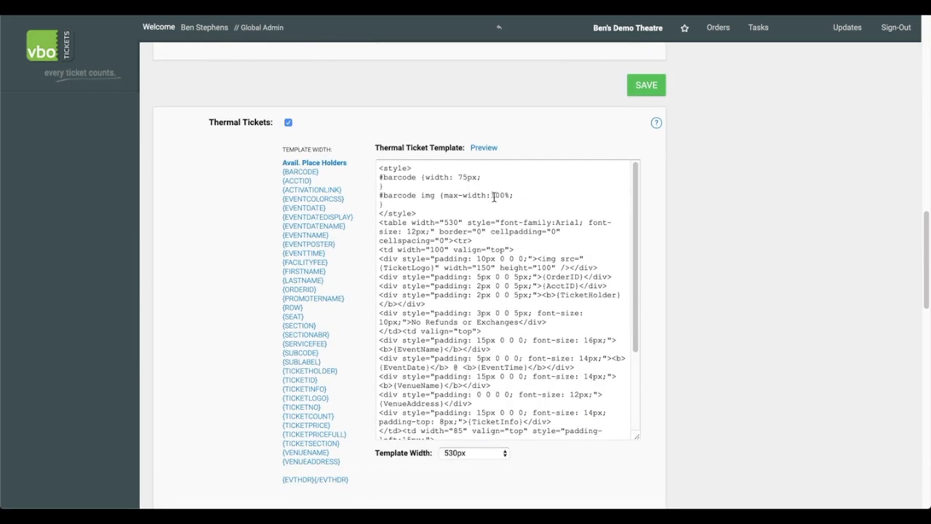
scroll(501, 245, "down", 3)
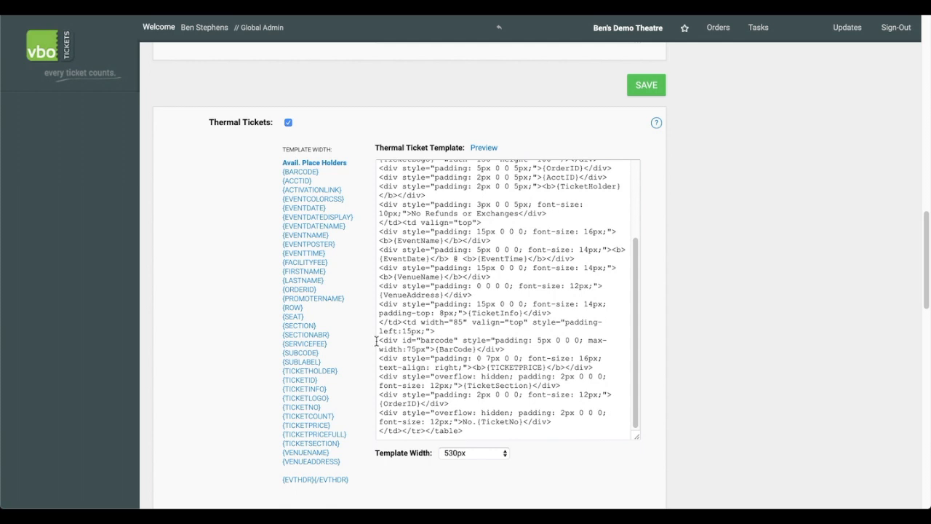
scroll(304, 385, "down", 2)
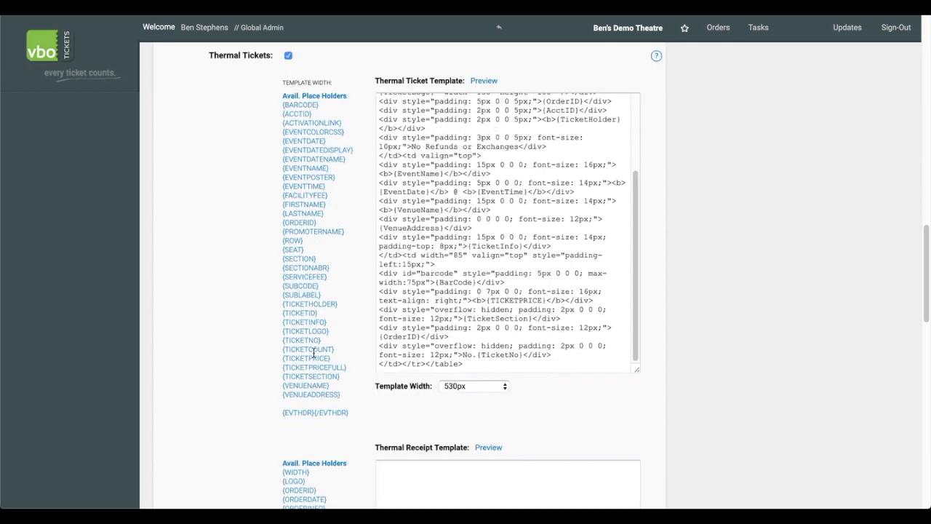
left_click_drag(281, 344, 328, 344)
left_click(434, 327)
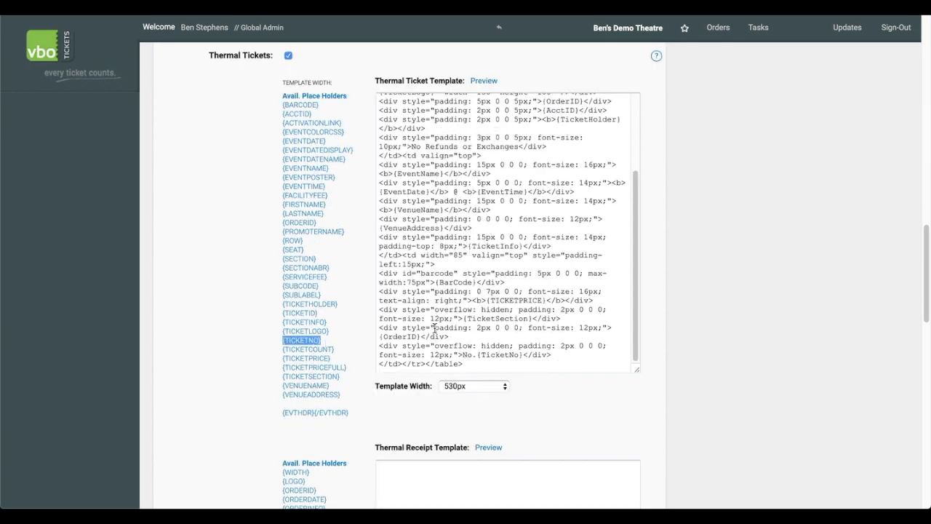
left_click_drag(419, 356, 384, 347)
left_click(418, 353)
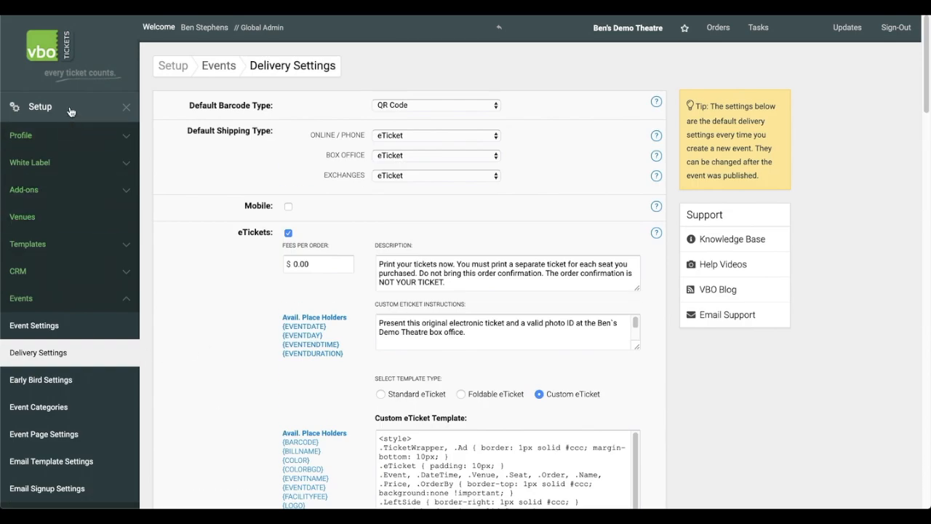
Open the consignments list from the Box Office section.
left_click(76, 116)
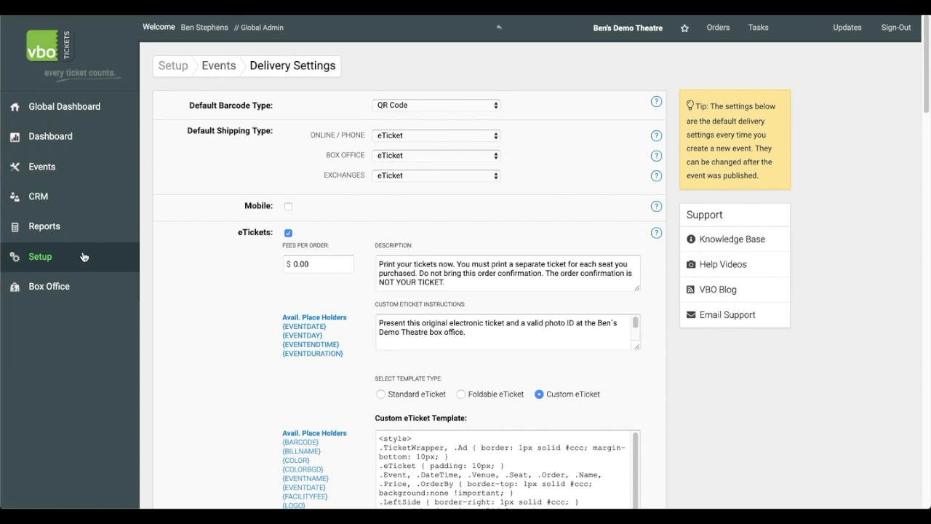
left_click(80, 283)
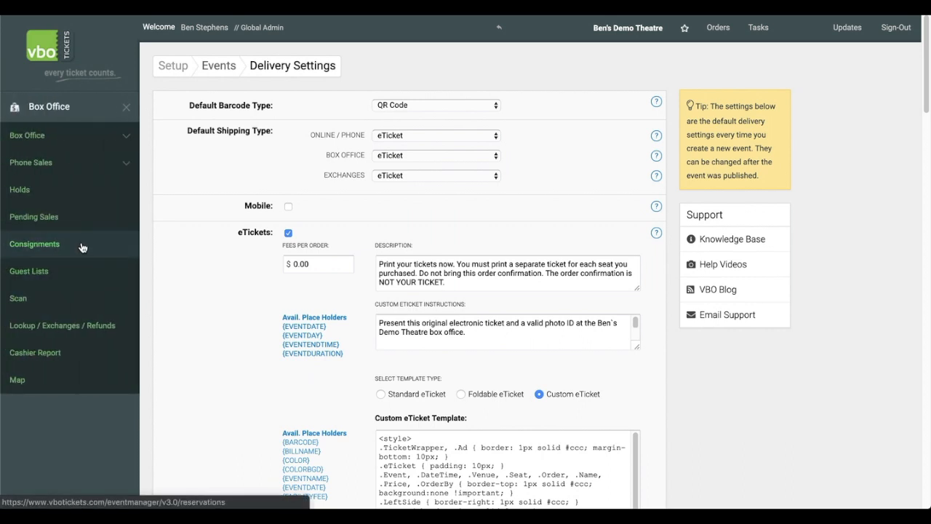
left_click(82, 247)
left_click(473, 193)
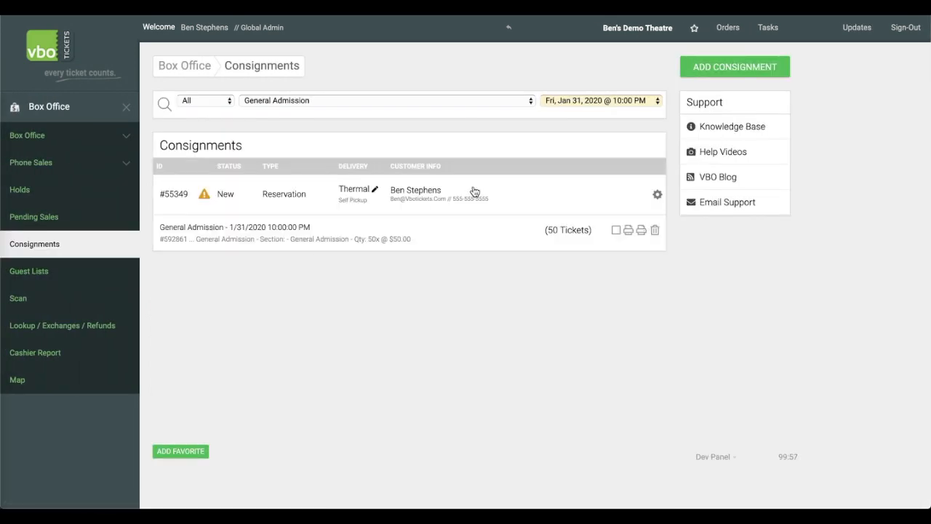
Try setting the consignment's General Admission price display to $100.00 and return from the ticket preview.
left_click(628, 230)
left_click(657, 198)
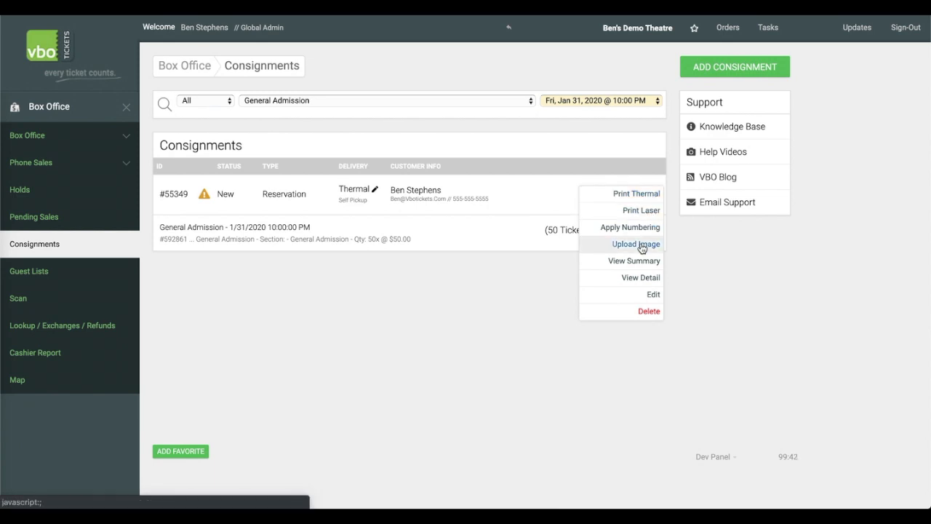
left_click(618, 294)
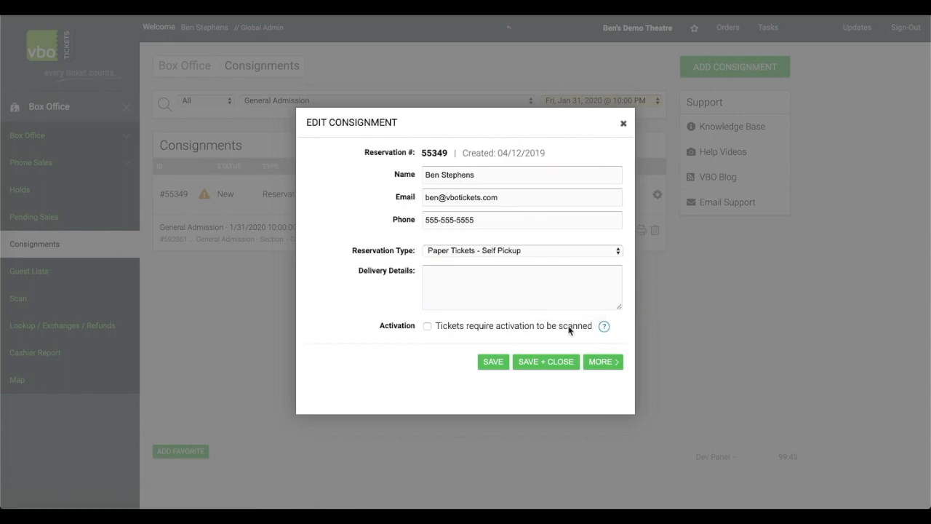
left_click(595, 361)
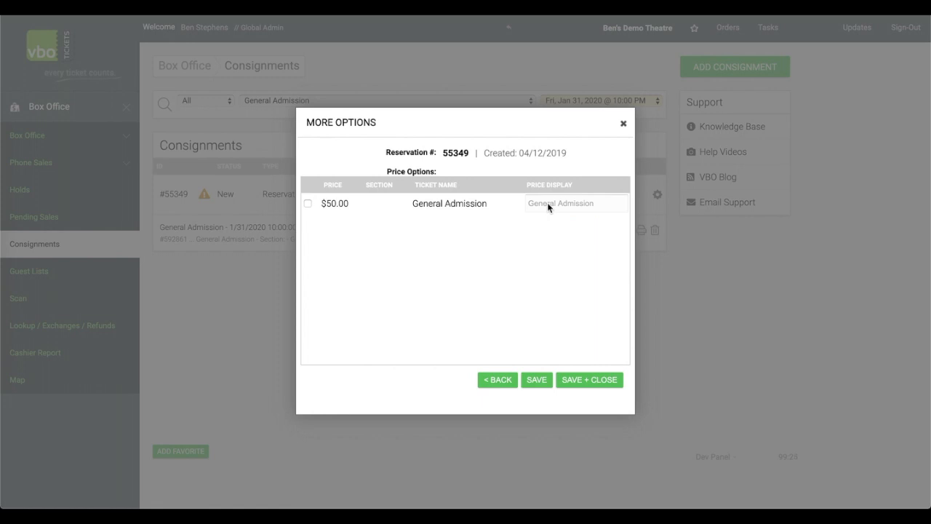
left_click(307, 204)
triple_click(532, 203)
key("BackSpace")
type("$100.00")
left_click(589, 380)
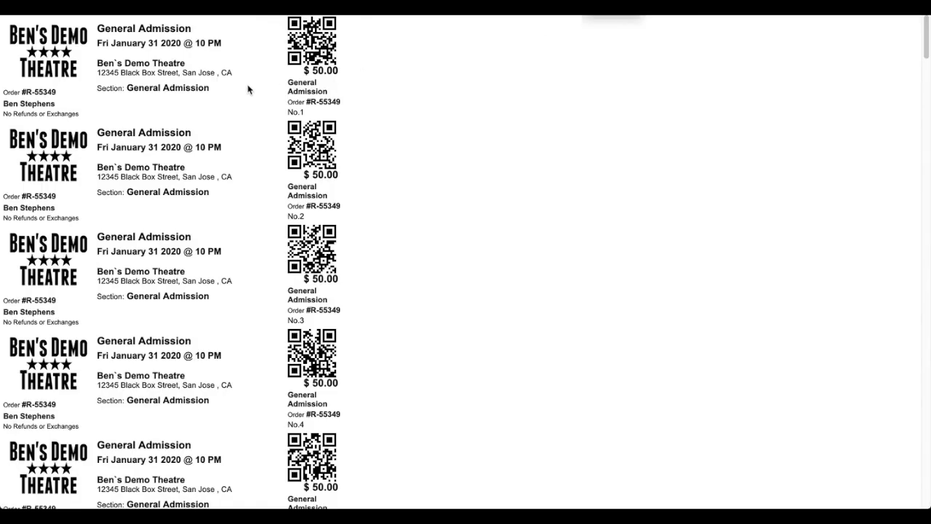
right_click(248, 87)
left_click(270, 116)
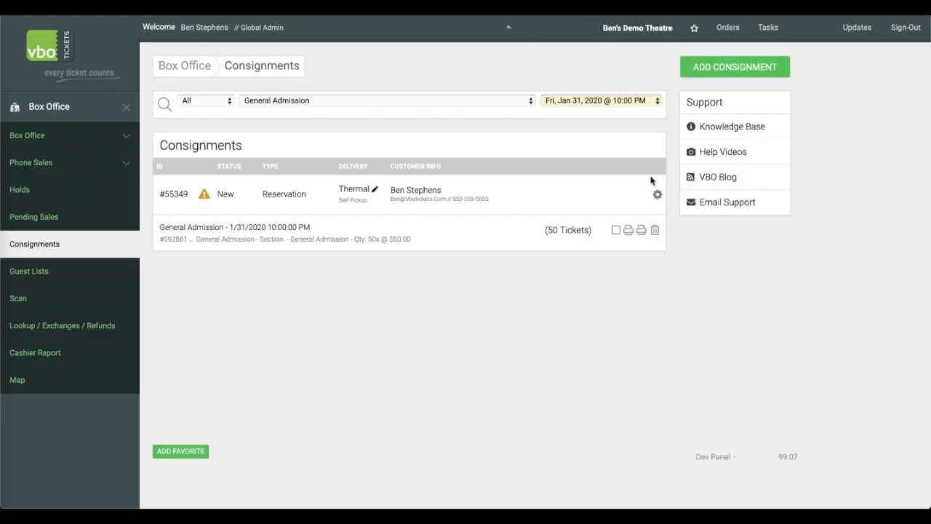
Set the consignment's General Admission price display to $50 in its more options and save.
left_click(657, 195)
left_click(640, 294)
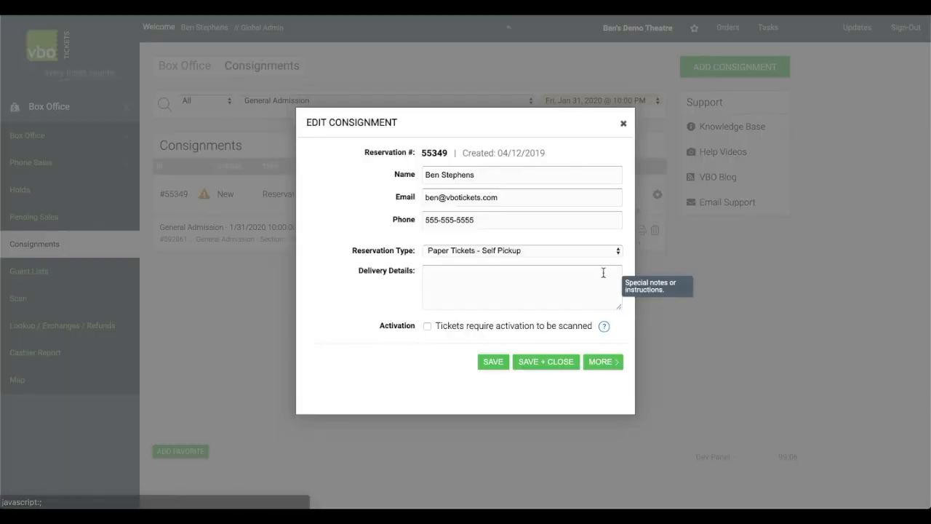
left_click(605, 365)
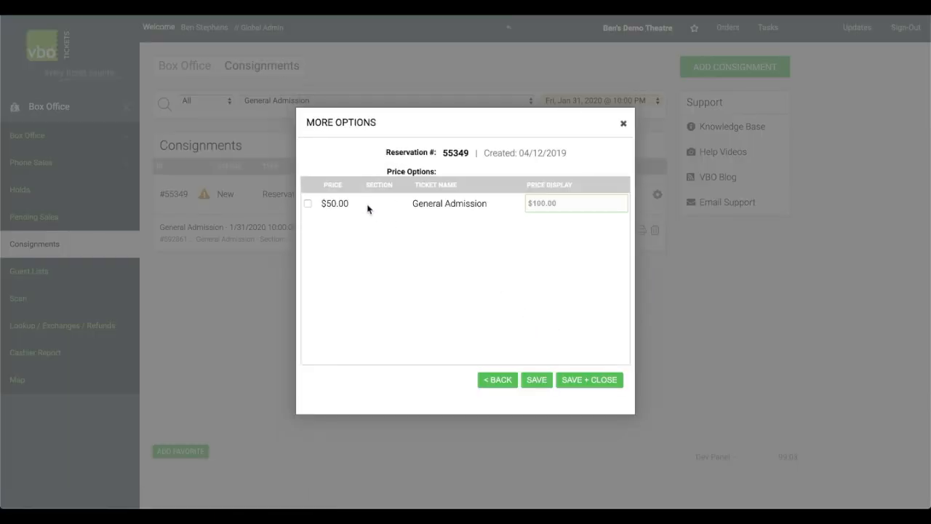
left_click(308, 204)
triple_click(579, 200)
key("BackSpace")
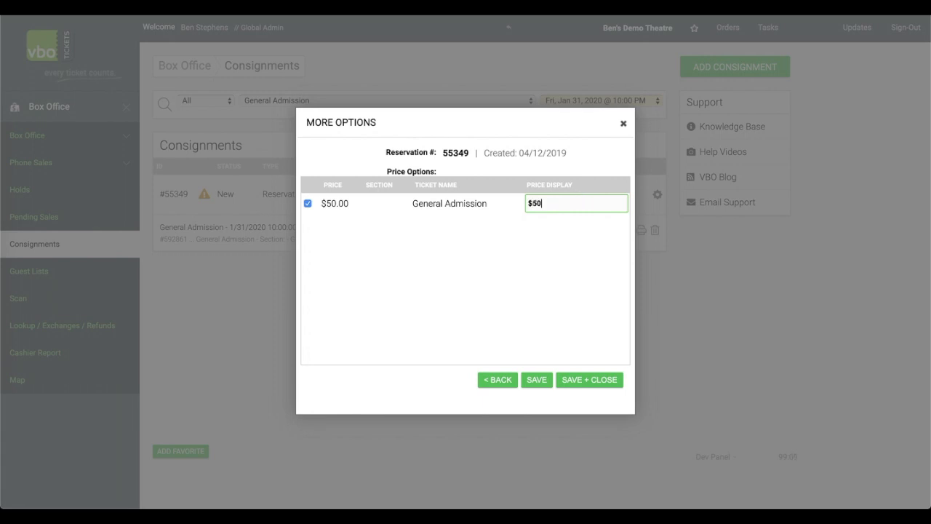
left_click(575, 383)
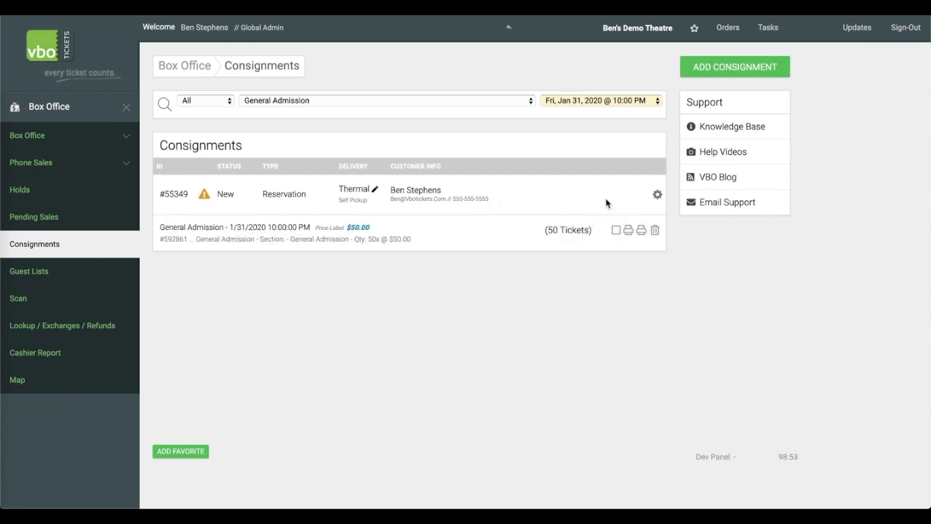
Print the 50 thermal tickets, close the preview, and mark them as printed.
left_click(628, 231)
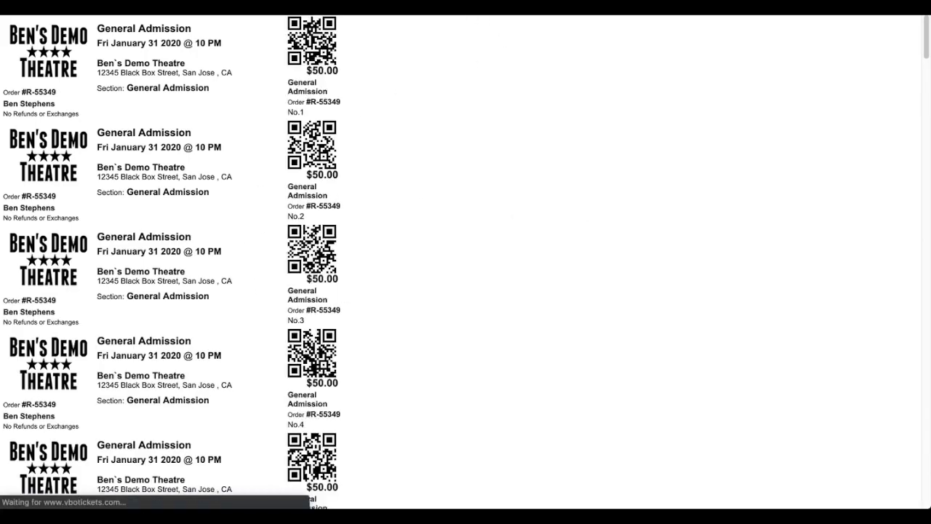
left_click(449, 15)
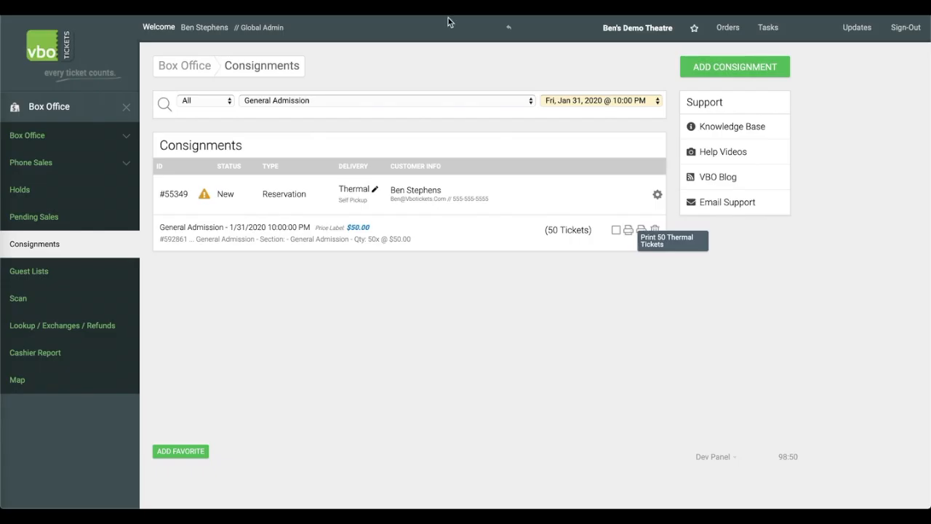
left_click(616, 231)
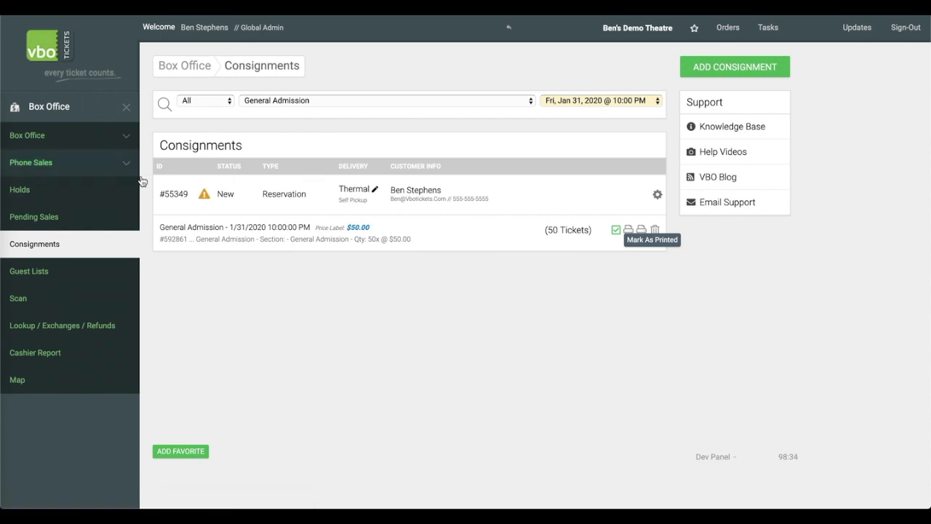
Select 5 General Admission tickets through Box Office Quick Select and confirm them into the cart.
left_click(66, 142)
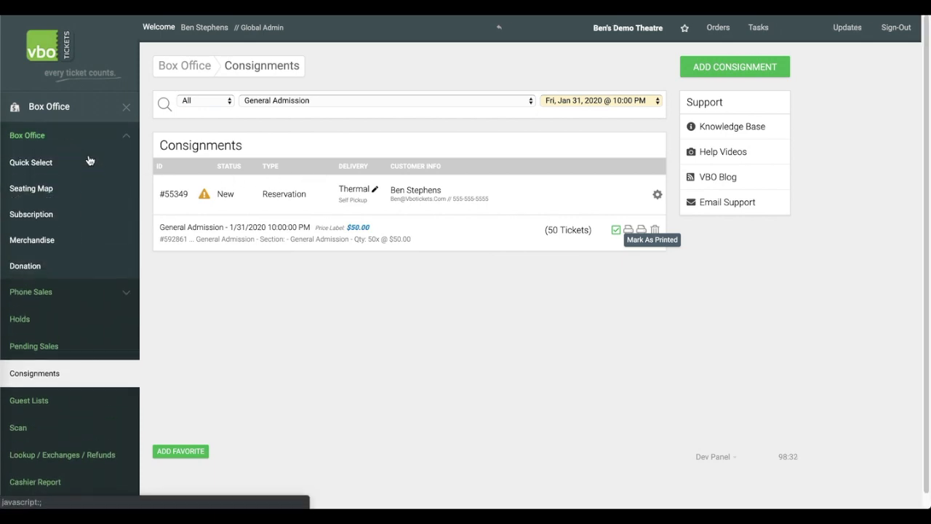
left_click(85, 168)
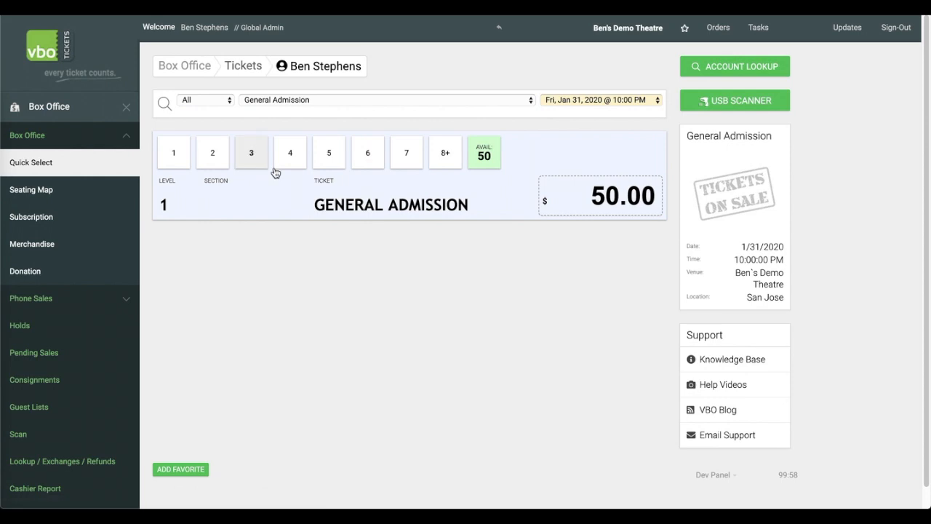
left_click(333, 163)
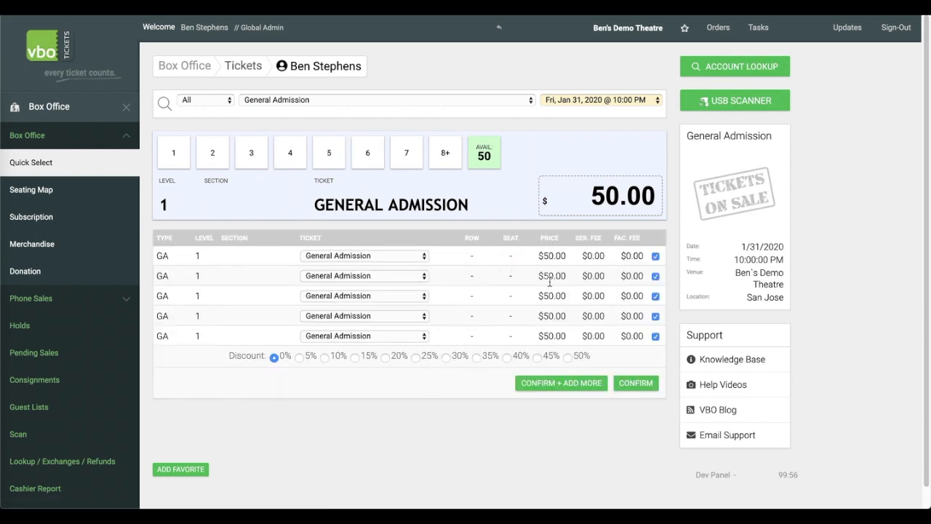
left_click(638, 391)
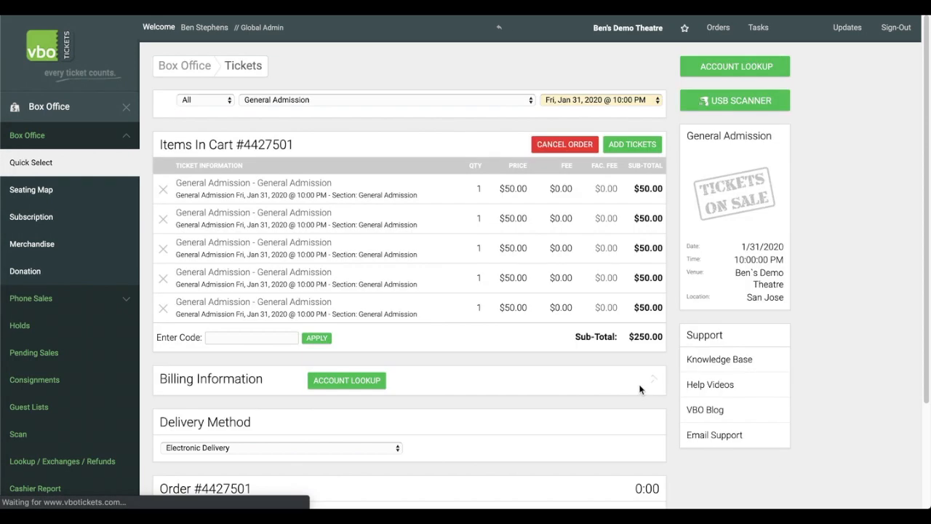
Add the cart's tickets to the customer's existing consignment.
scroll(402, 315, "down", 5)
scroll(402, 317, "down", 3)
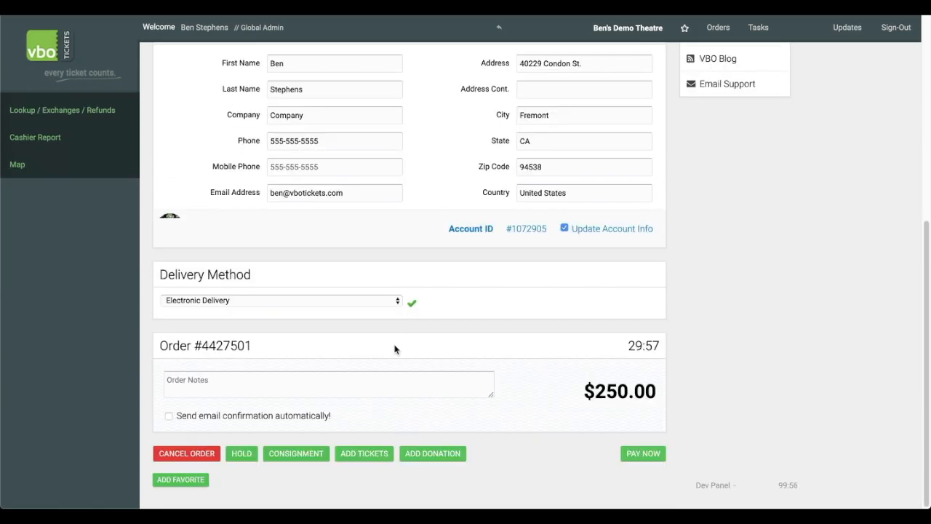
left_click(307, 453)
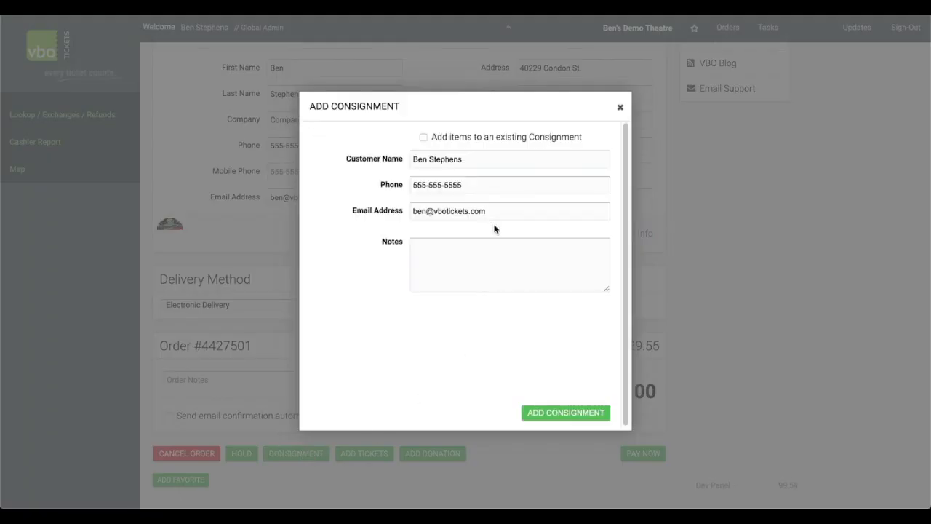
left_click(424, 138)
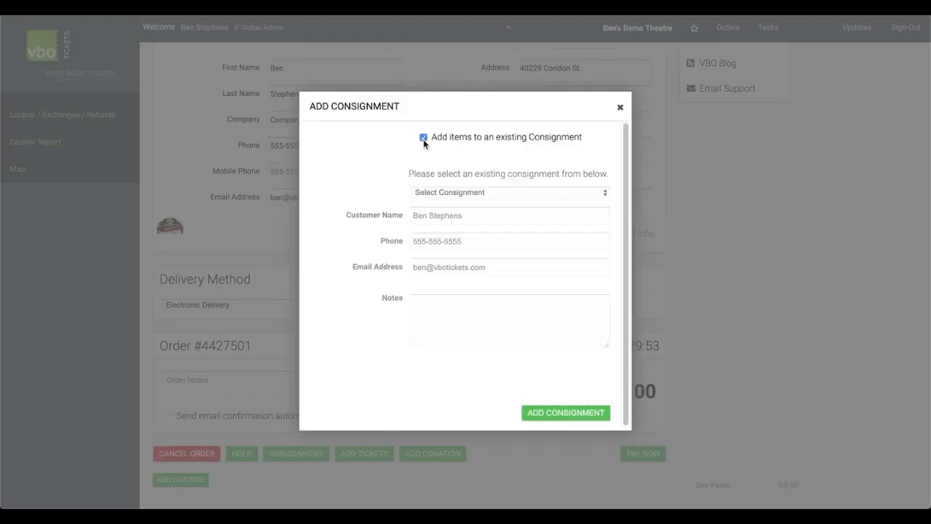
left_click(467, 193)
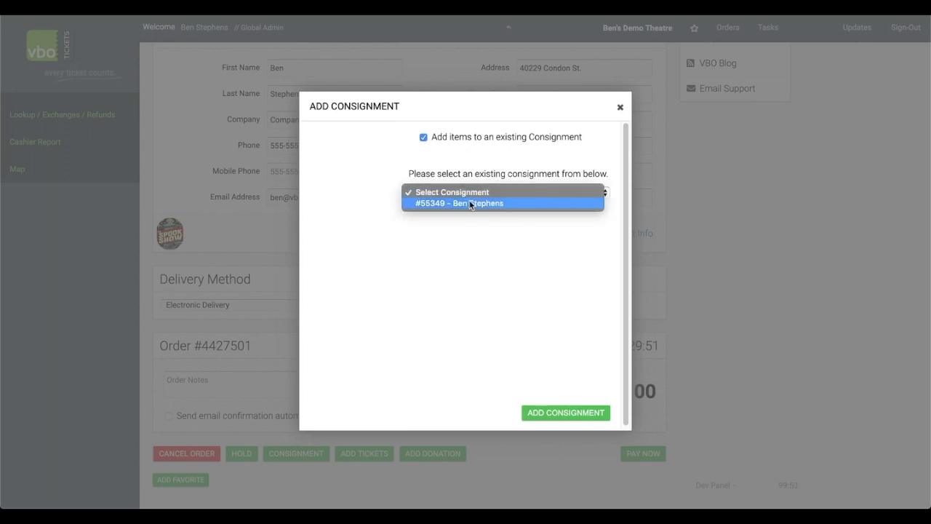
left_click(470, 203)
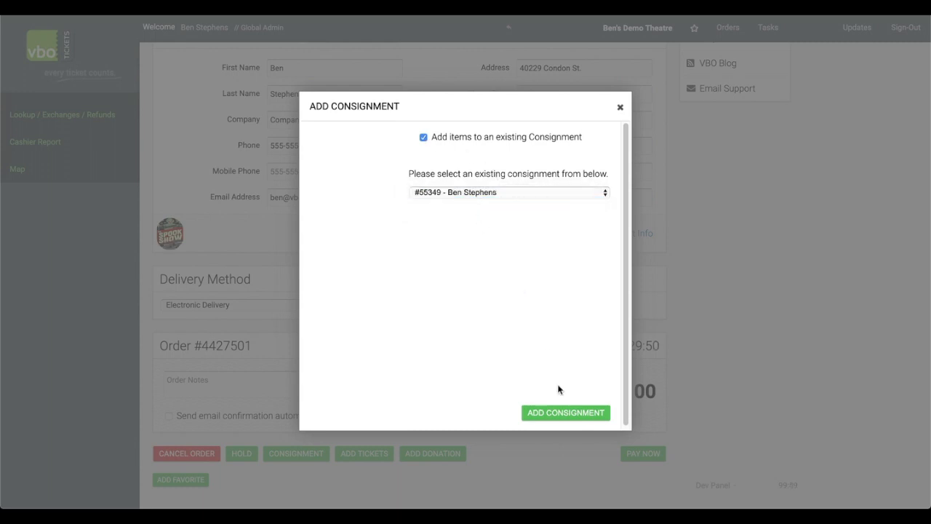
left_click(556, 413)
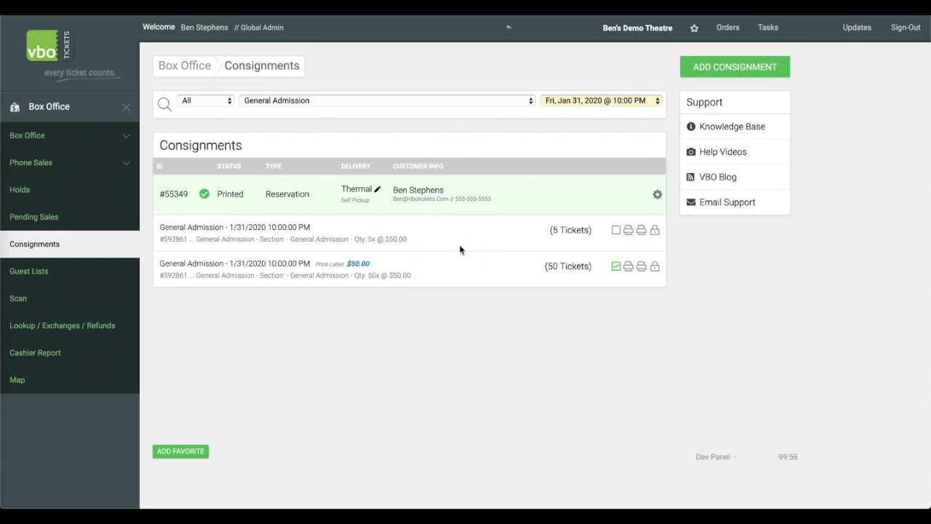
Apply ticket numbering to the consignment's tickets.
mouse_move(615, 274)
left_click(657, 197)
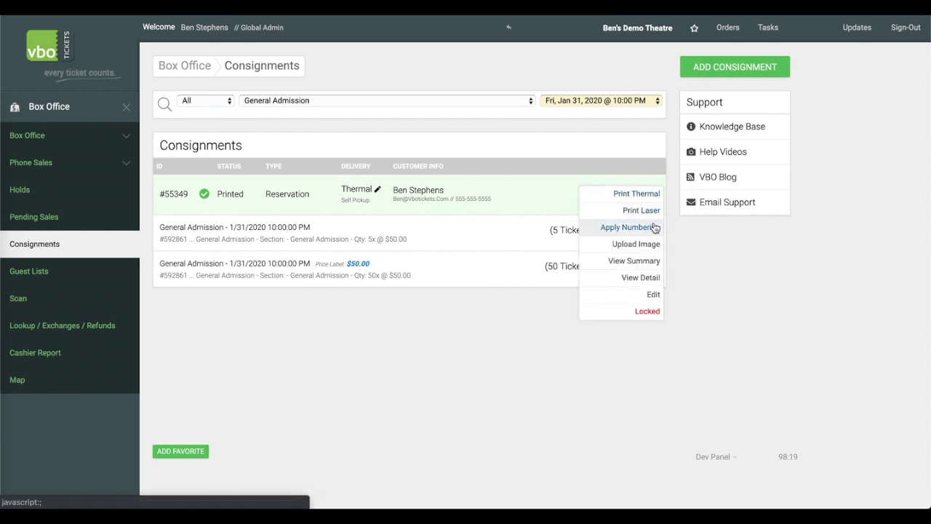
left_click(624, 228)
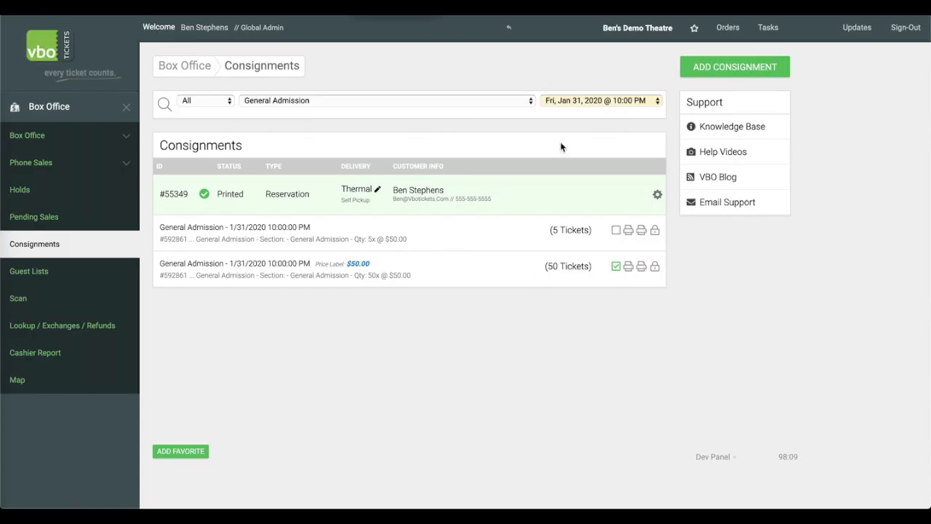
Print the 5 new thermal tickets and check their numbers before closing the preview.
left_click(629, 231)
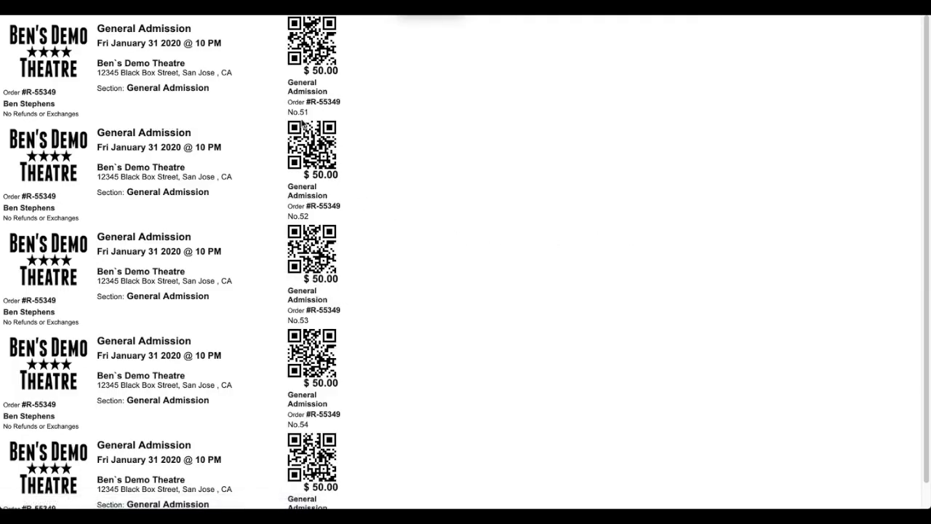
scroll(294, 355, "down", 1)
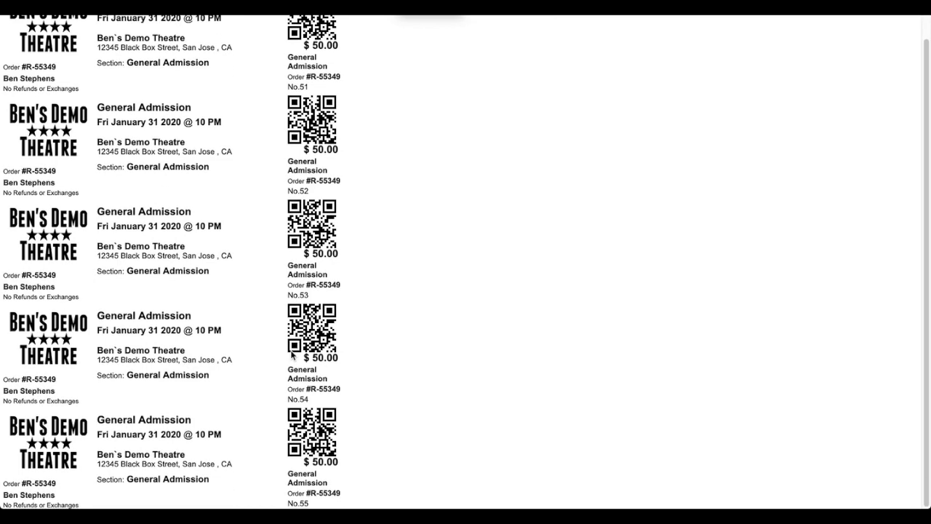
left_click(262, 9)
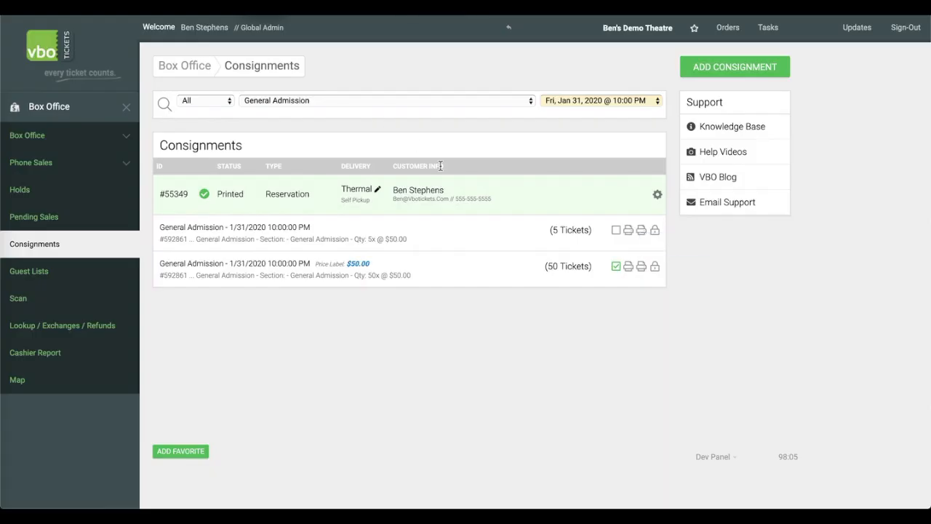
Mark the 5-ticket line as printed and save the consignment's status with Print Thermal - Self Pickup and Printed.
left_click(616, 232)
left_click(351, 189)
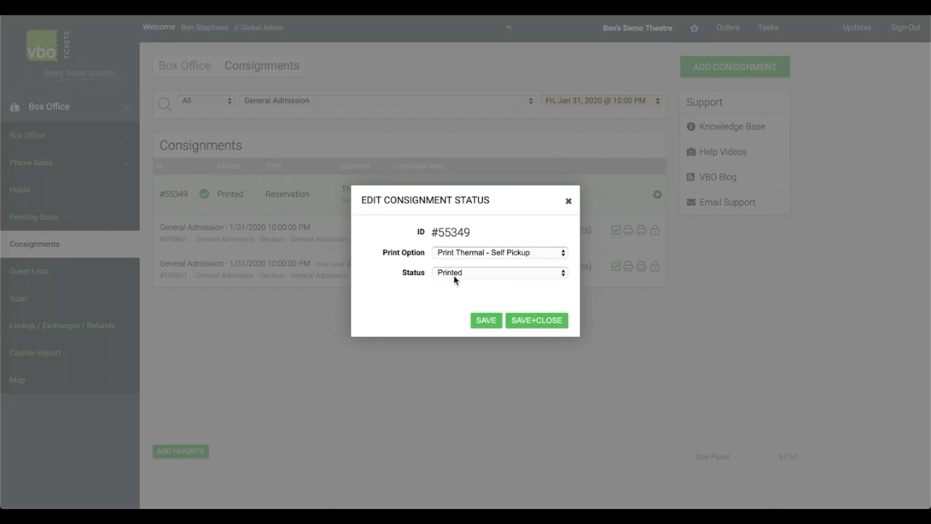
left_click(529, 325)
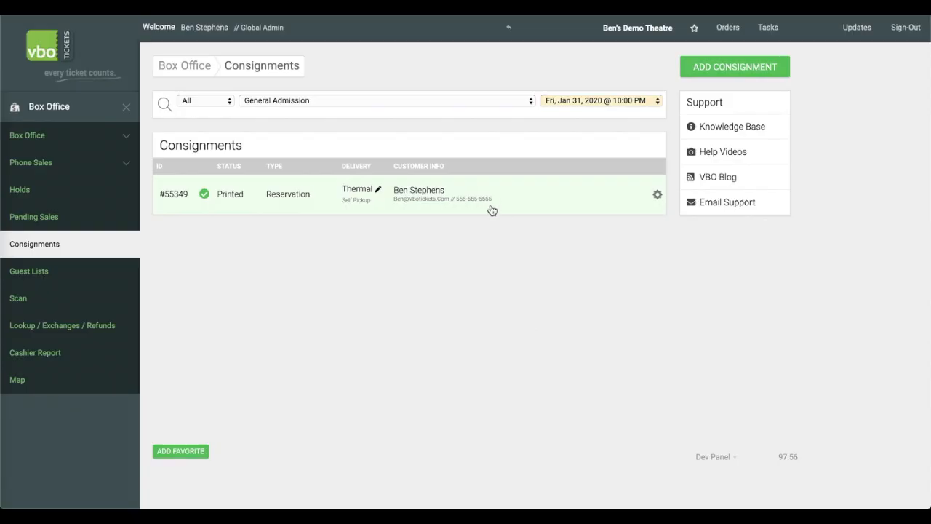
Change the consignment's delivery method to Email - eTicket with the status Not Emailed.
left_click(302, 204)
left_click(319, 209)
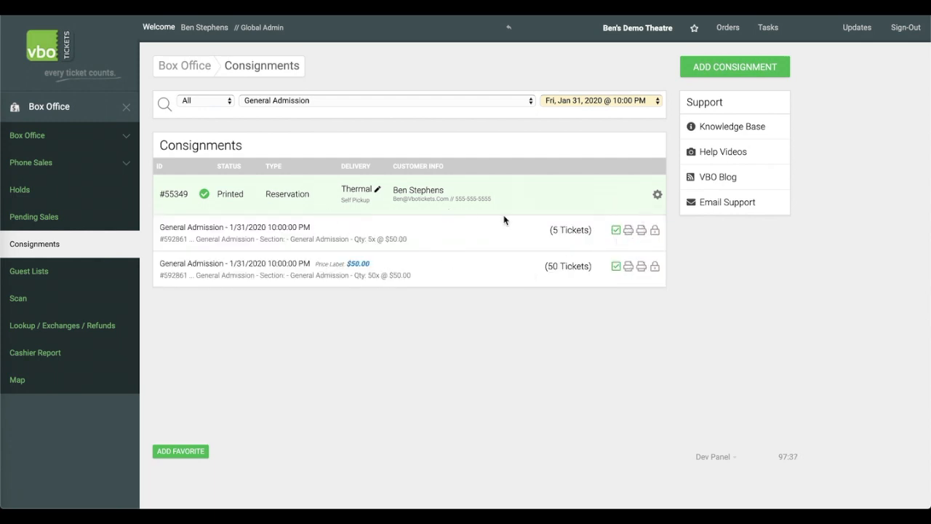
left_click(313, 202)
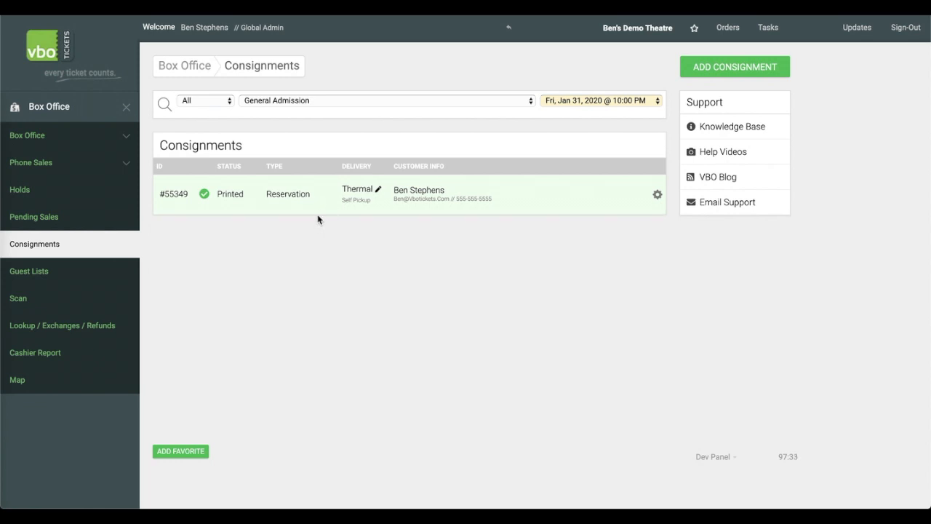
left_click(321, 200)
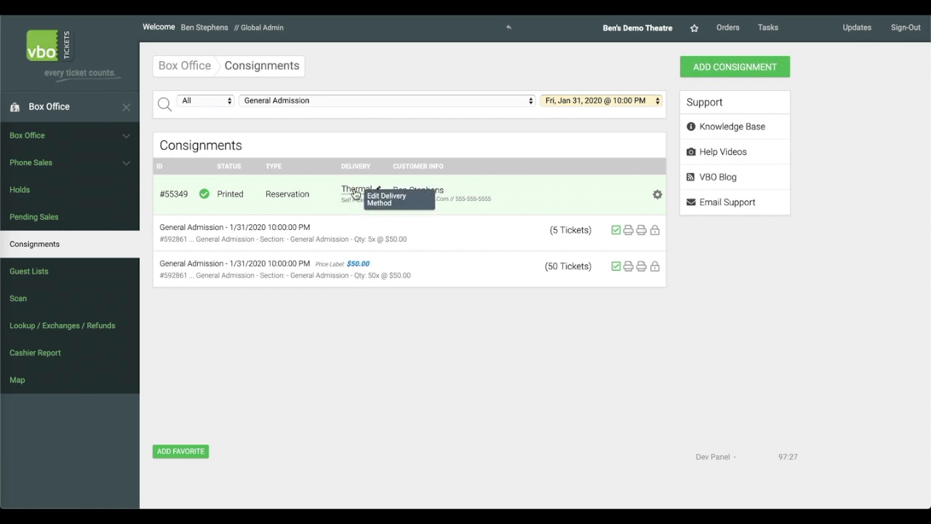
left_click(355, 194)
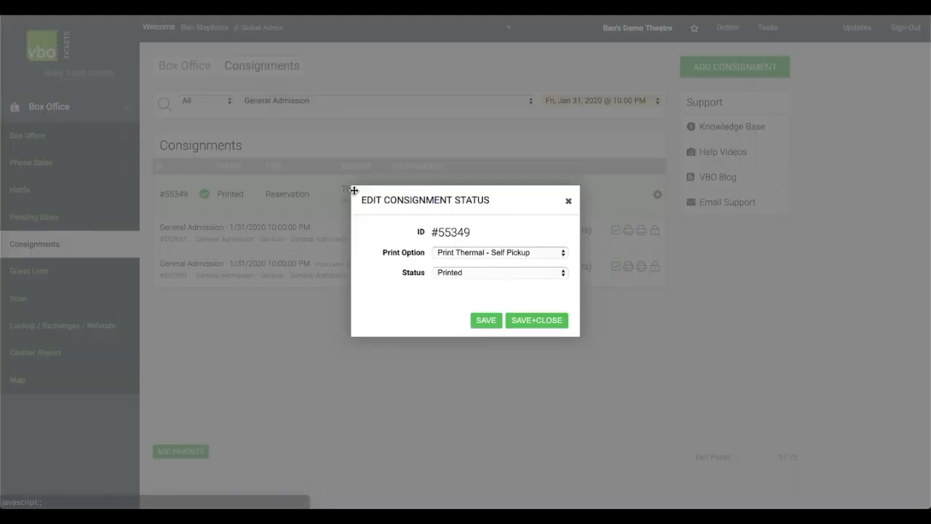
left_click(473, 254)
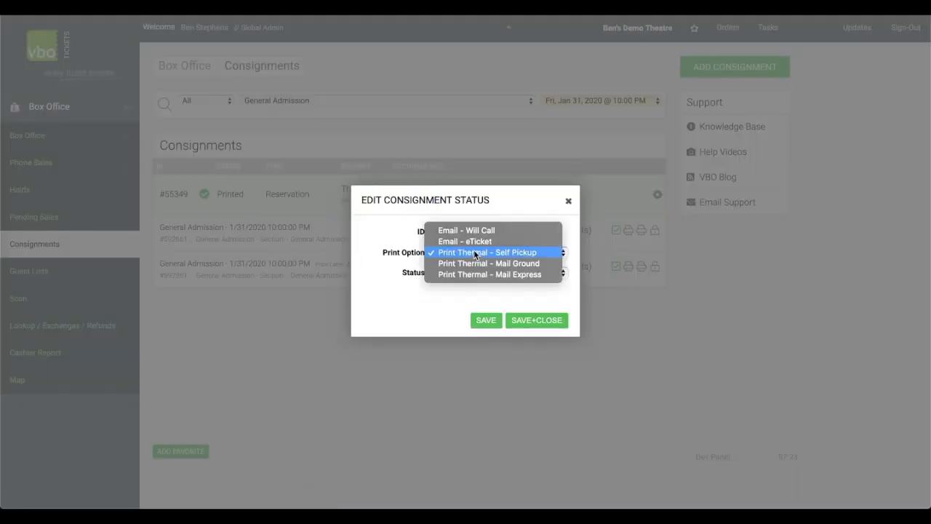
left_click(503, 242)
left_click(497, 273)
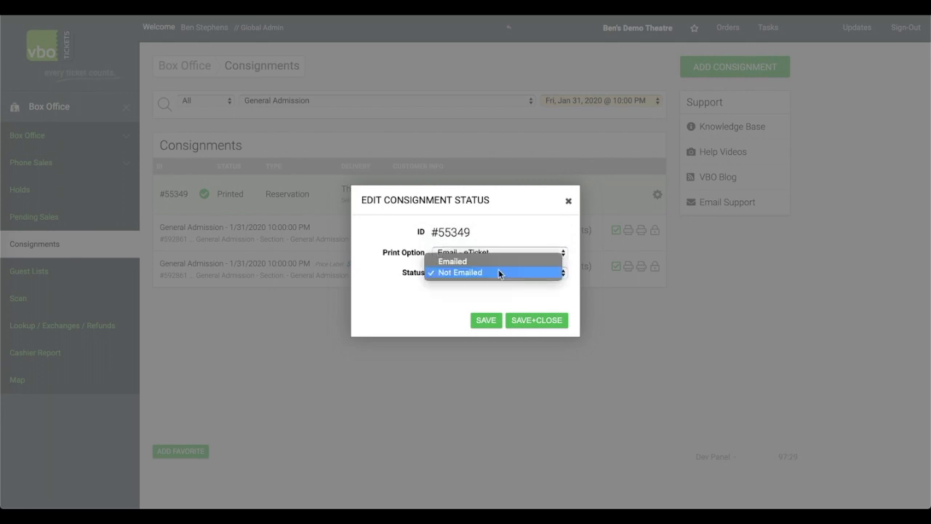
left_click(498, 272)
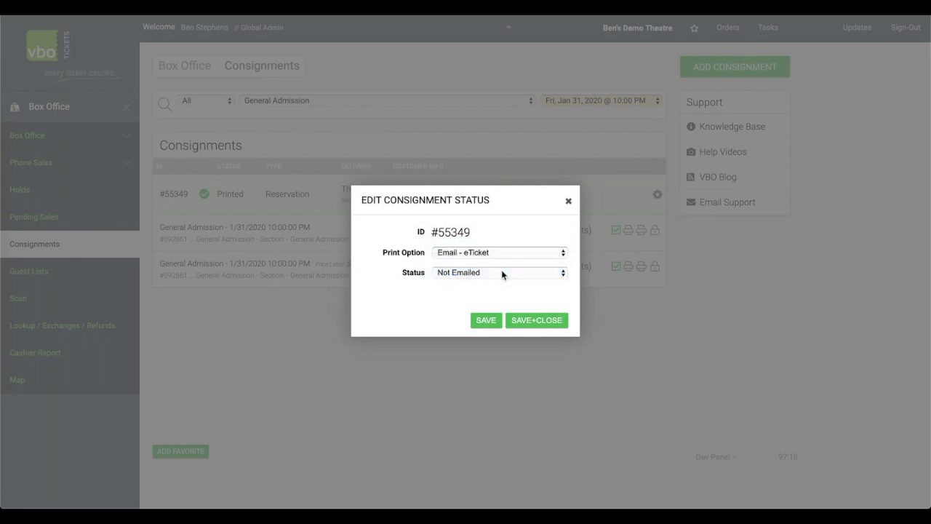
left_click(540, 321)
Email the consignment's eTickets to the customer.
left_click(305, 202)
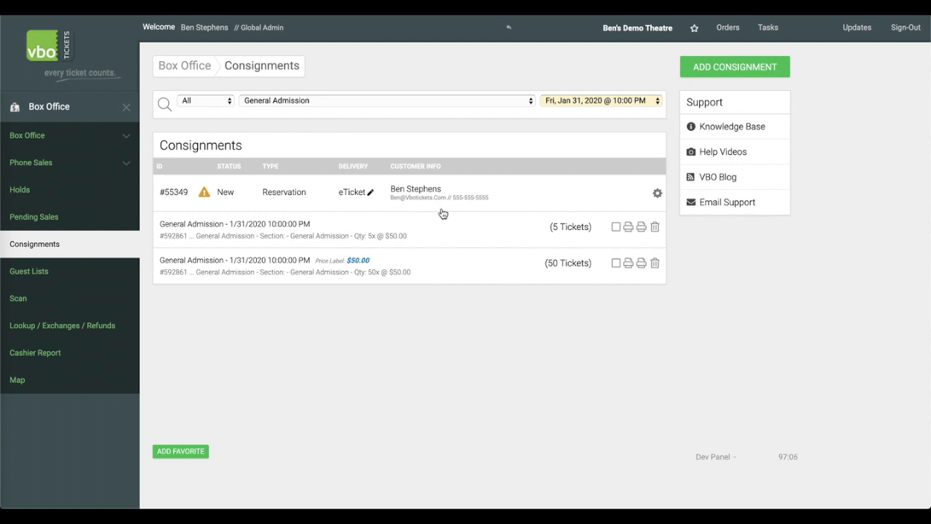
left_click(656, 195)
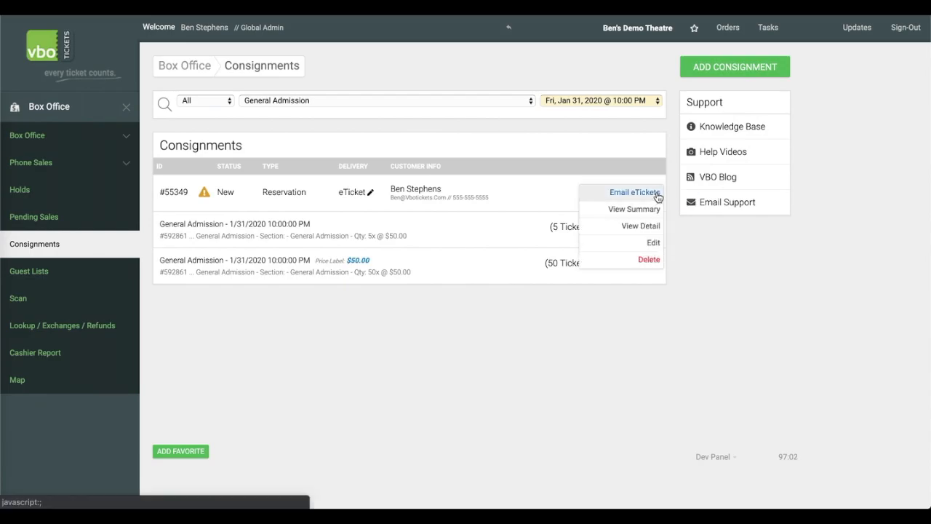
left_click(615, 195)
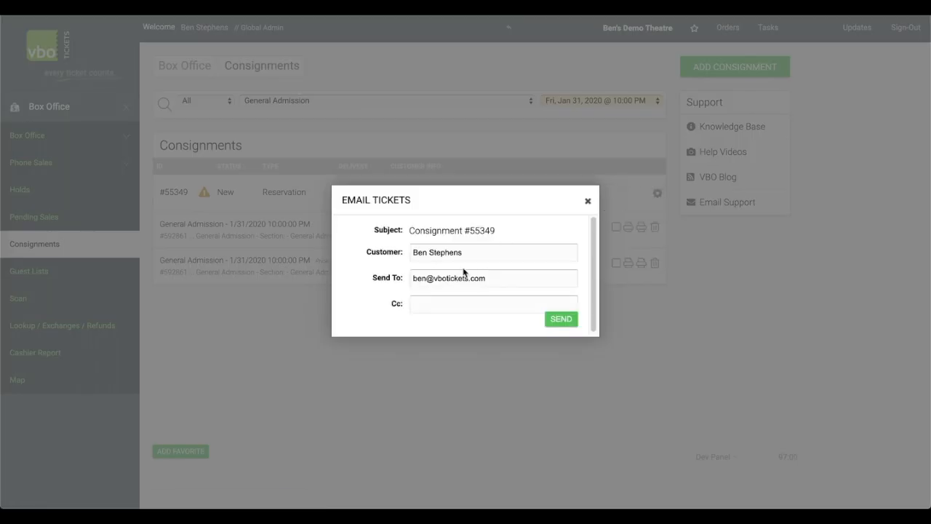
left_click(549, 322)
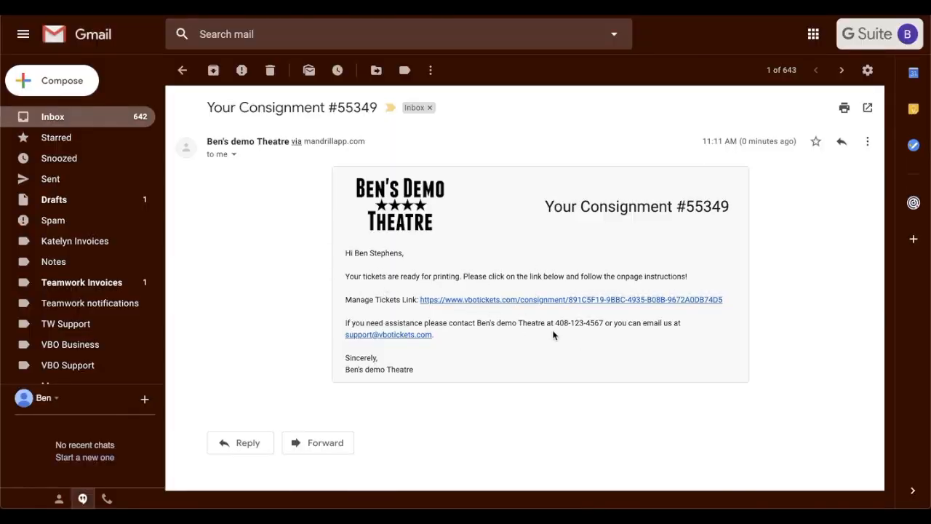
Open the Manage Tickets link from the consignment e-mail and preview all tickets for printing.
left_click(459, 305)
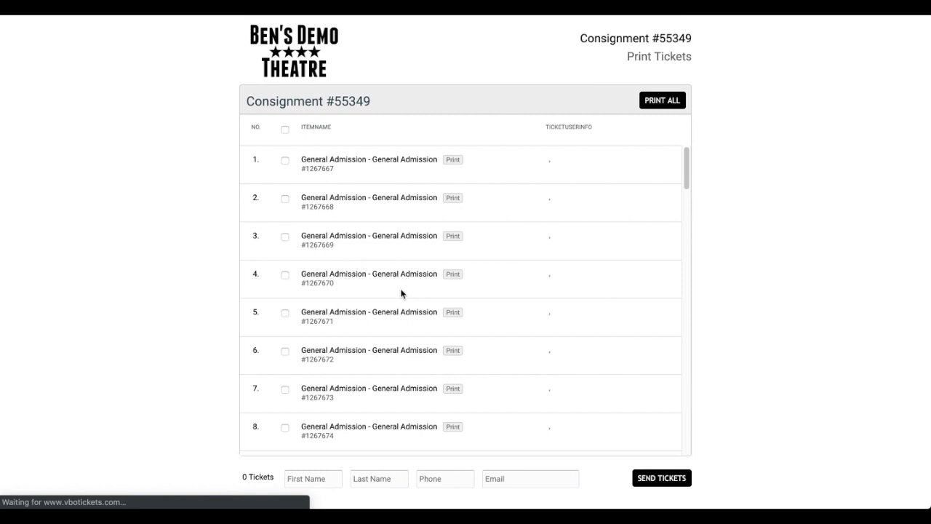
scroll(321, 244, "down", 3)
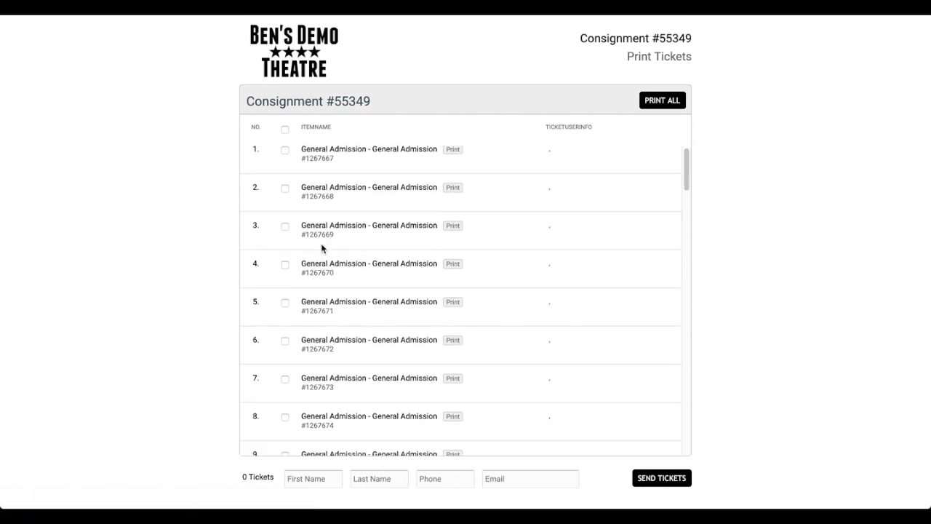
scroll(324, 248, "down", 20)
scroll(327, 248, "up", 20)
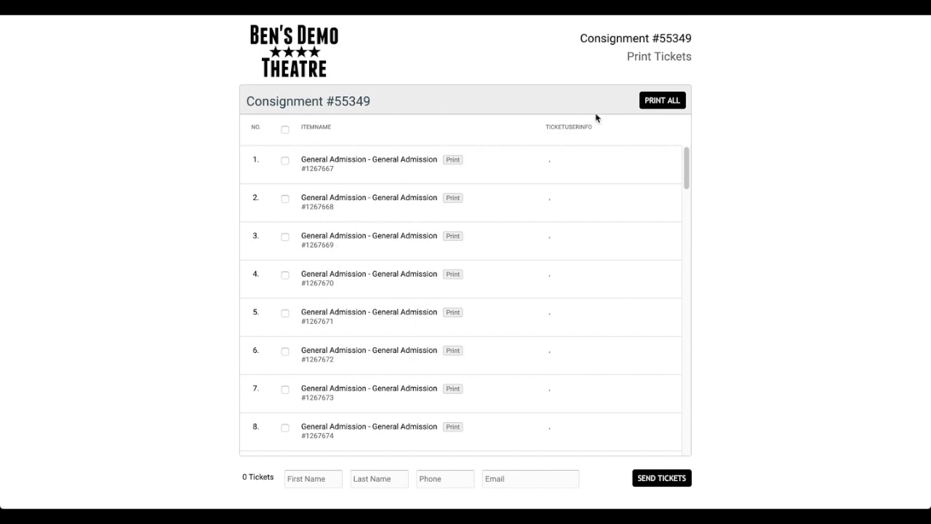
left_click(654, 103)
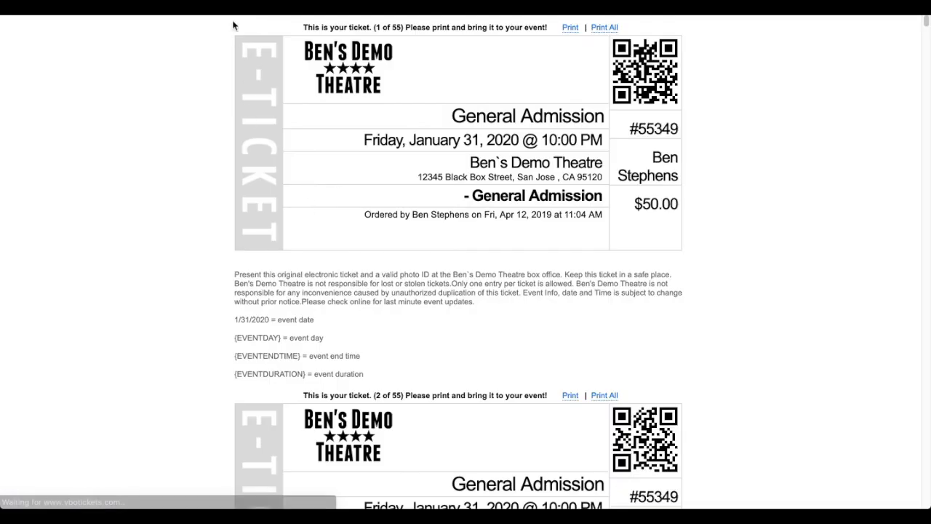
left_click(235, 5)
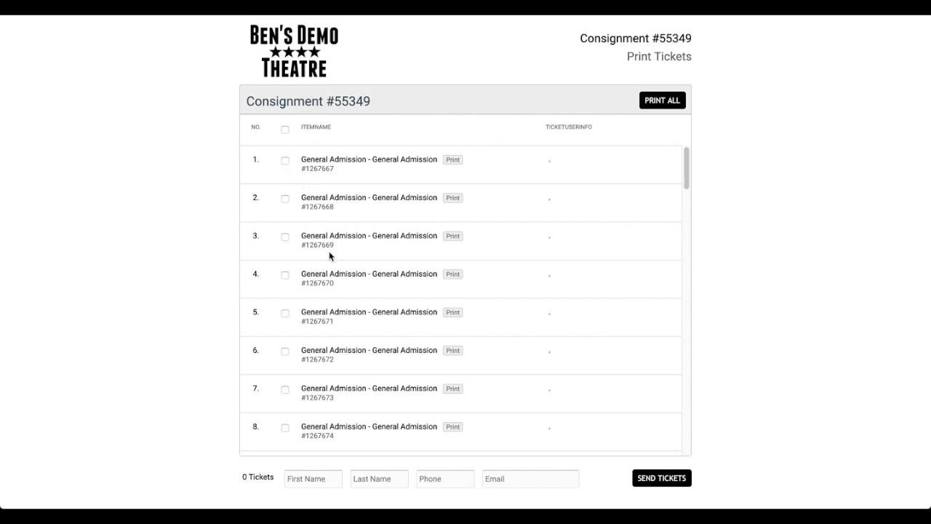
Select tickets 1 to 3 and send them to a patron, entering first name, last name, phone and e-mail.
left_click(286, 161)
left_click(285, 199)
left_click(285, 239)
left_click(301, 480)
type("Ben")
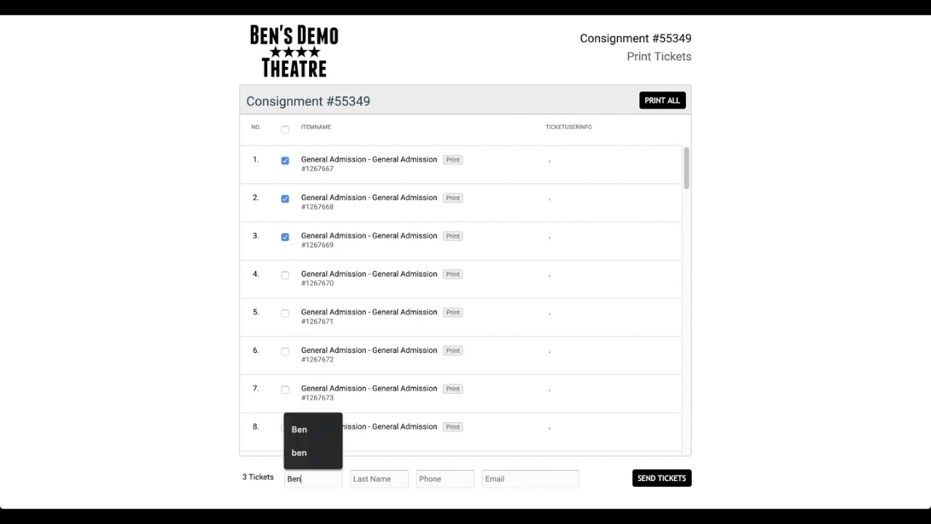
key("Tab")
type("S")
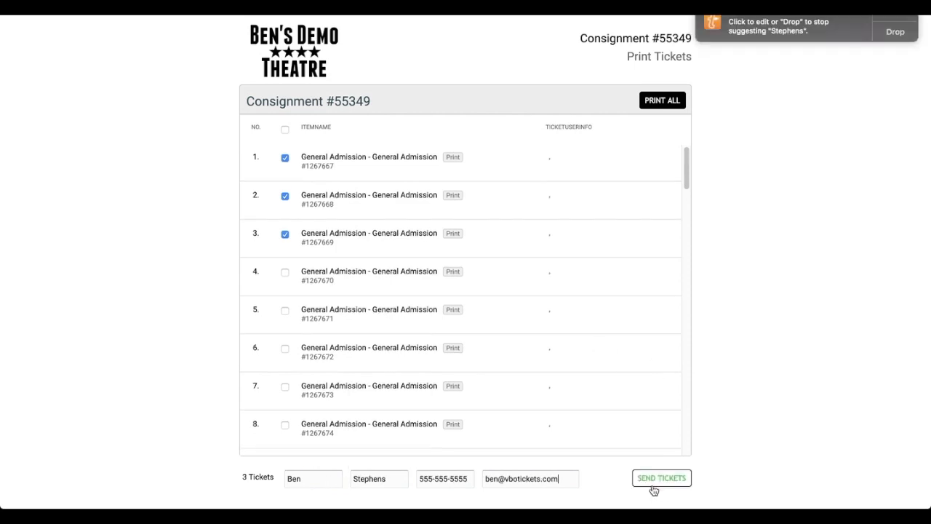
left_click(653, 484)
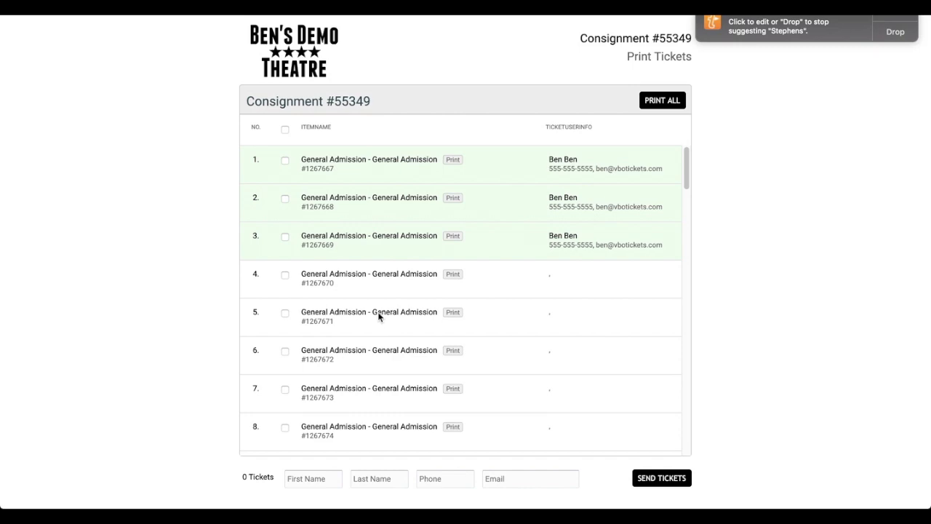
Scroll the ticket list and check the inbox for the consignment order e-mail.
scroll(349, 313, "down", 5)
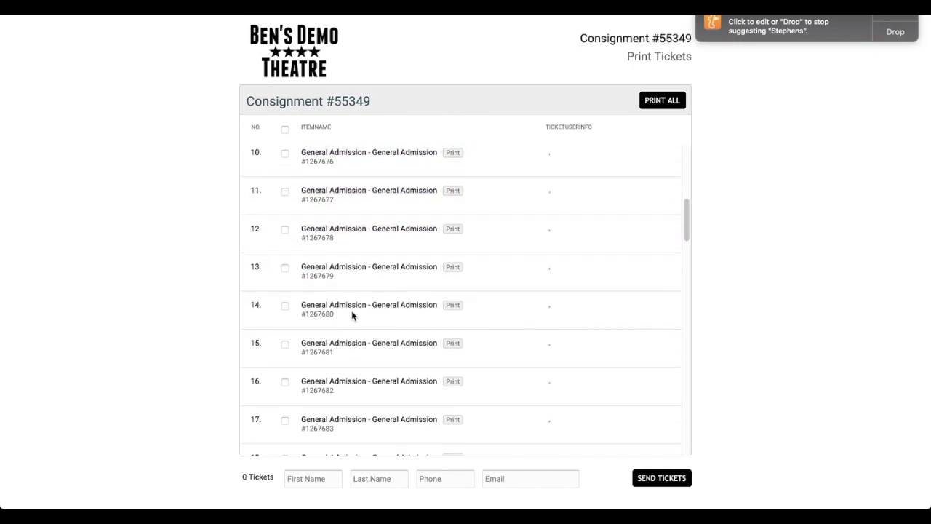
scroll(350, 302, "up", 5)
key("ctrl+Tab")
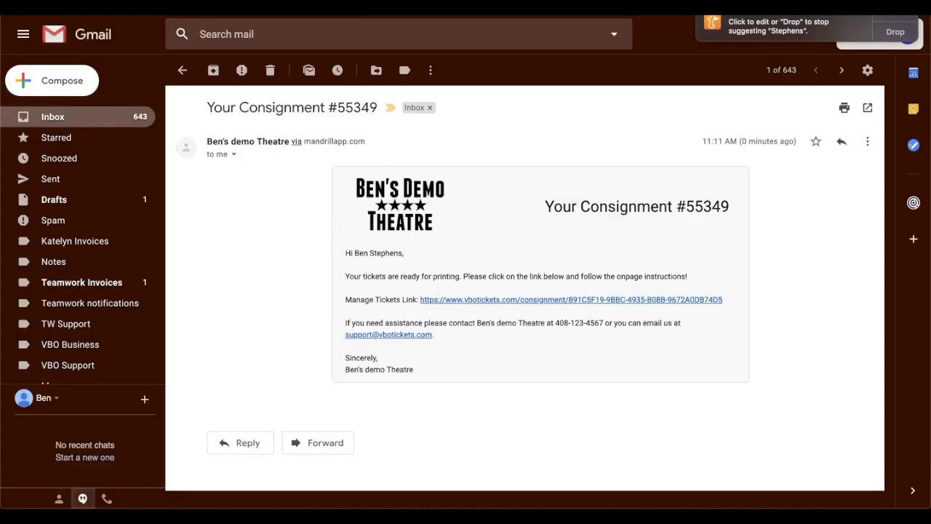
left_click(58, 118)
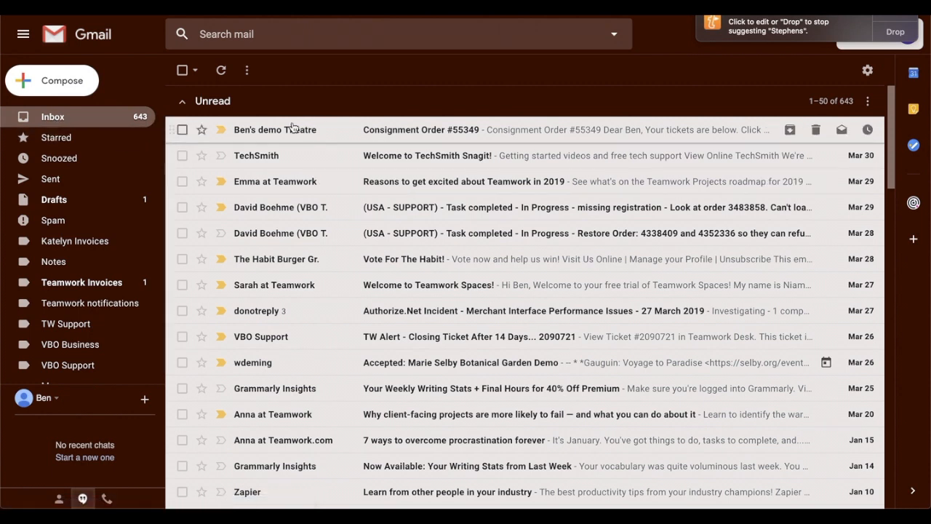
left_click(431, 133)
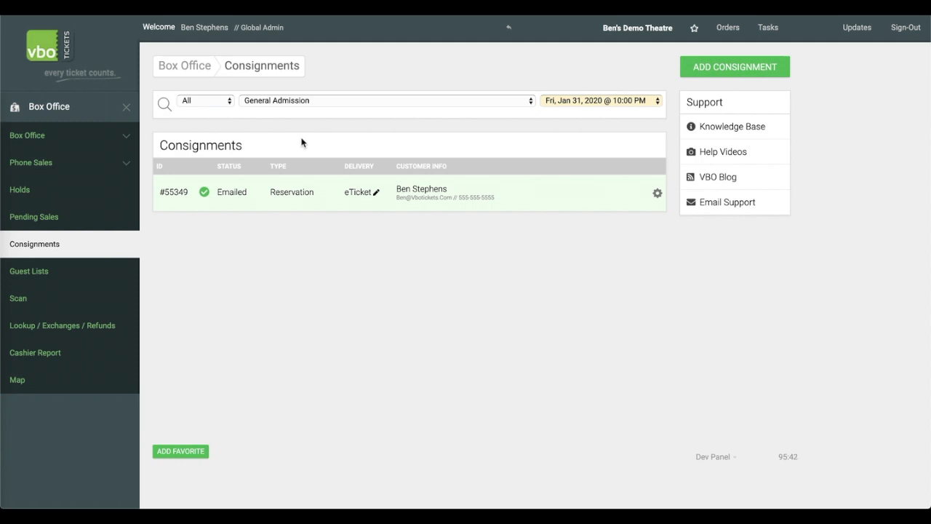
Switch to the Event Reports section and list all available reports.
left_click(61, 108)
left_click(69, 224)
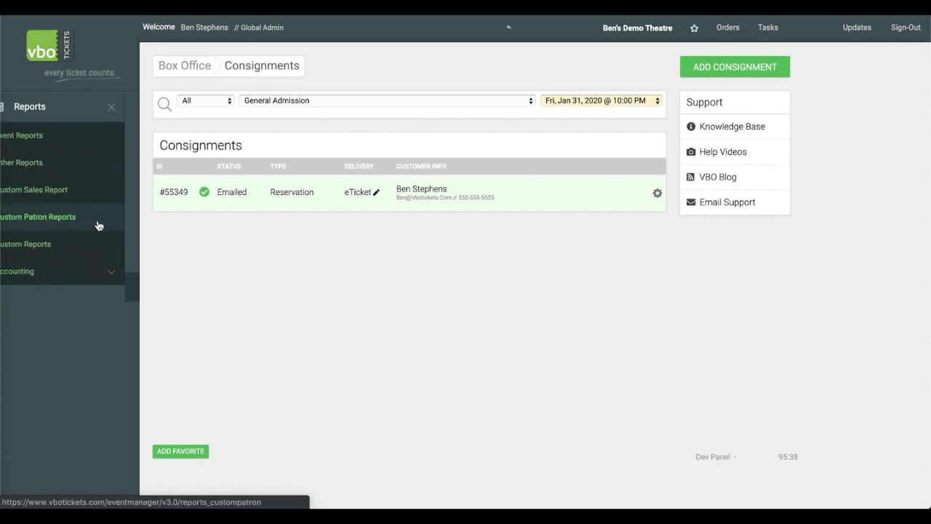
left_click(90, 144)
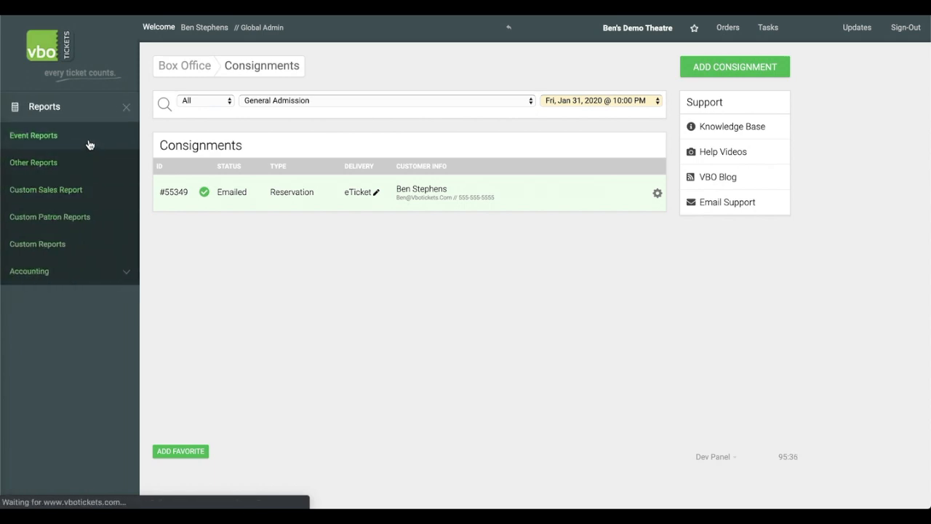
left_click(553, 67)
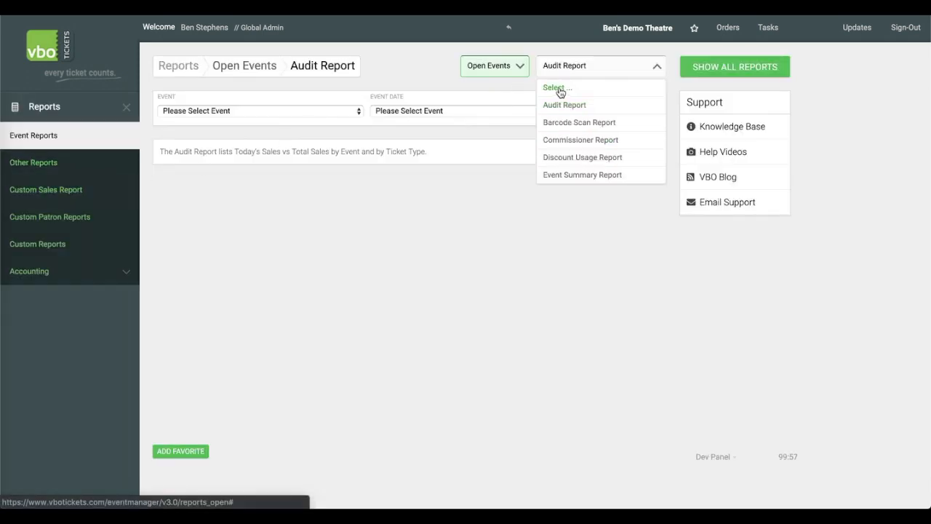
left_click(551, 89)
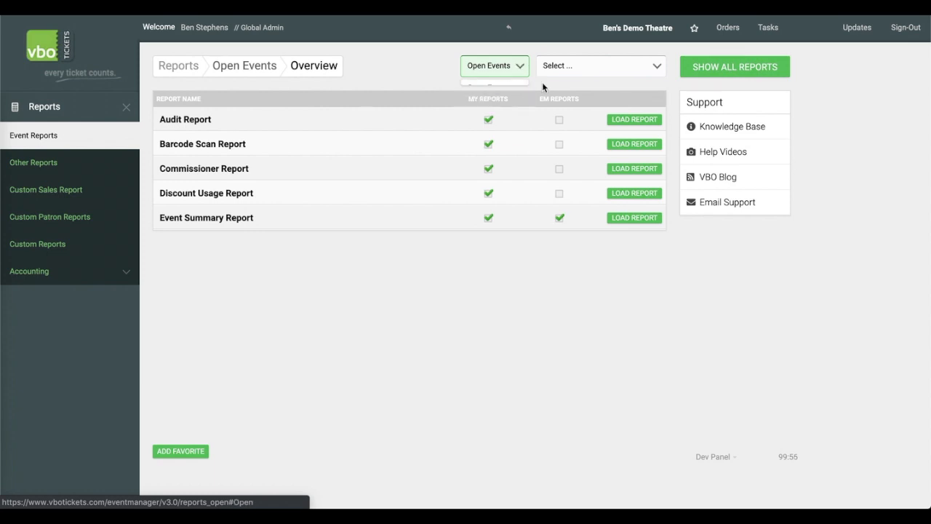
left_click(709, 73)
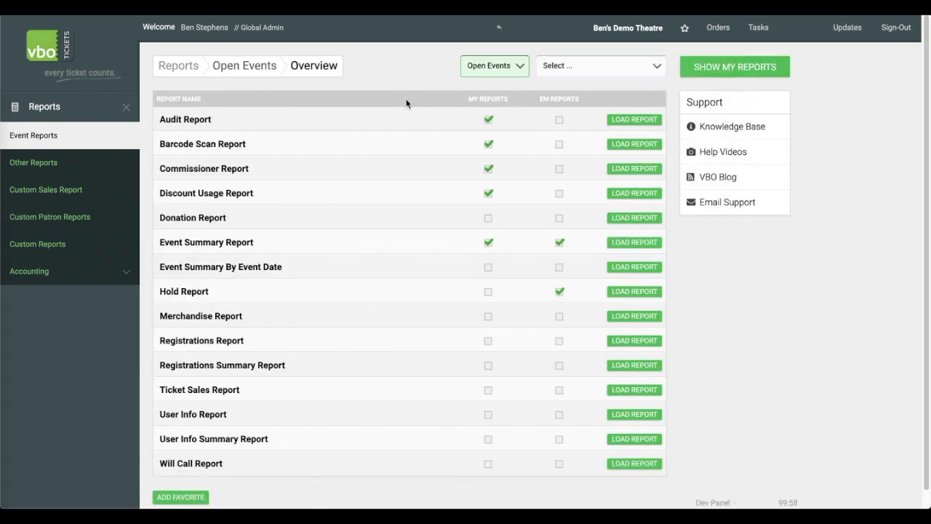
Run the Event Summary Report for General Admission on 01/31/2020 10:00 PM and review its consignment totals.
left_click(615, 244)
left_click(355, 115)
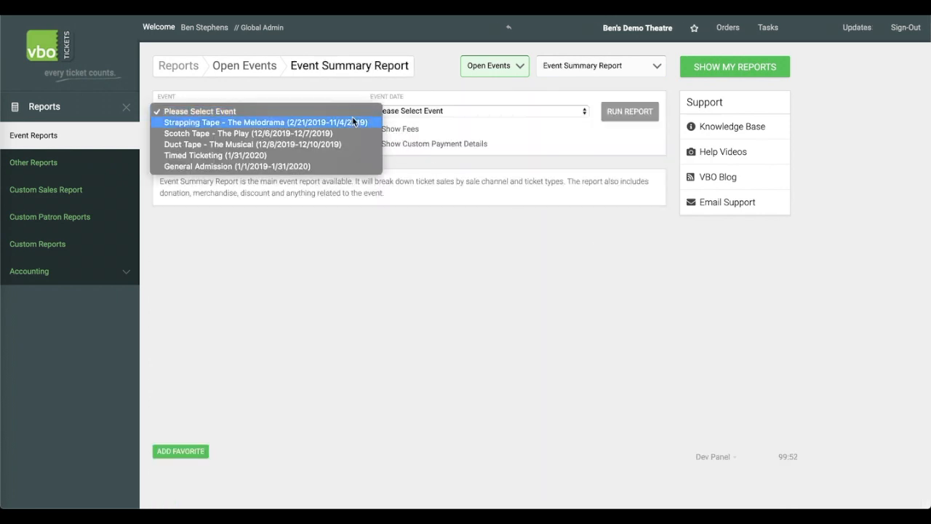
left_click(331, 160)
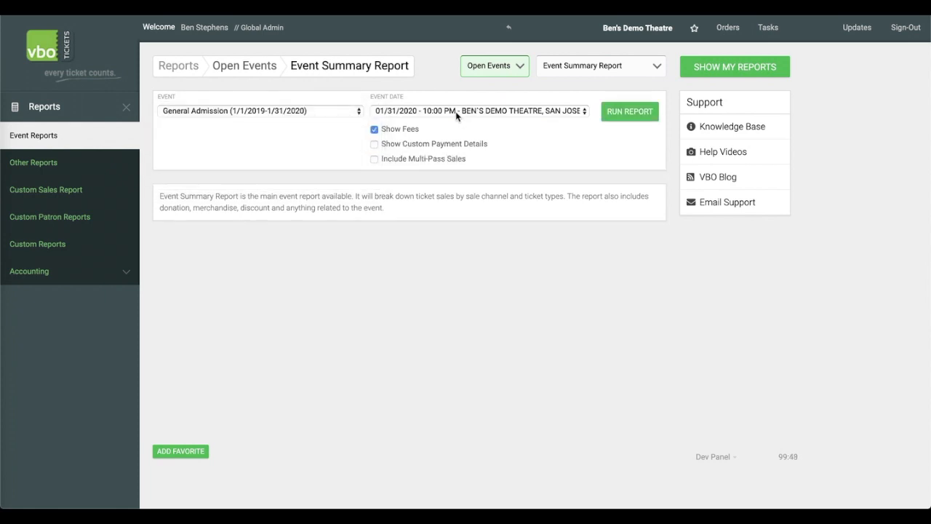
left_click(557, 112)
left_click(558, 110)
left_click(628, 114)
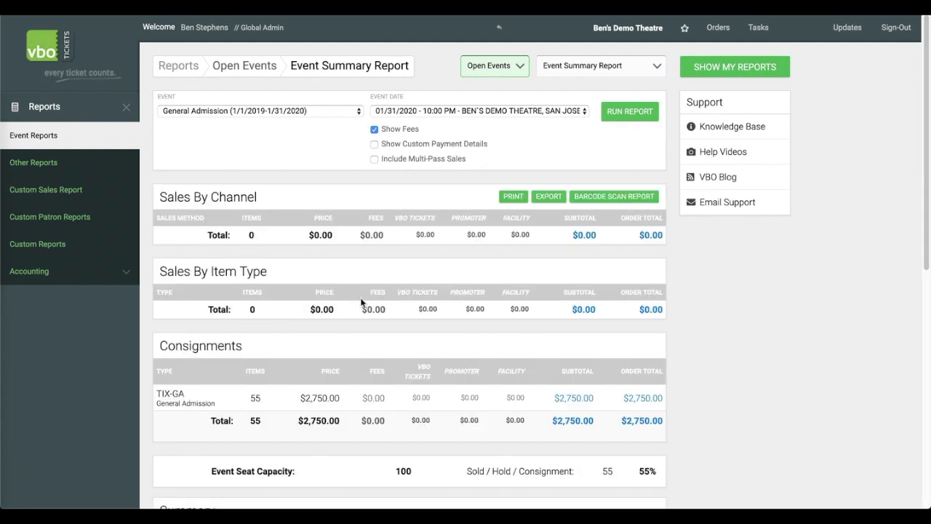
scroll(345, 302, "down", 1)
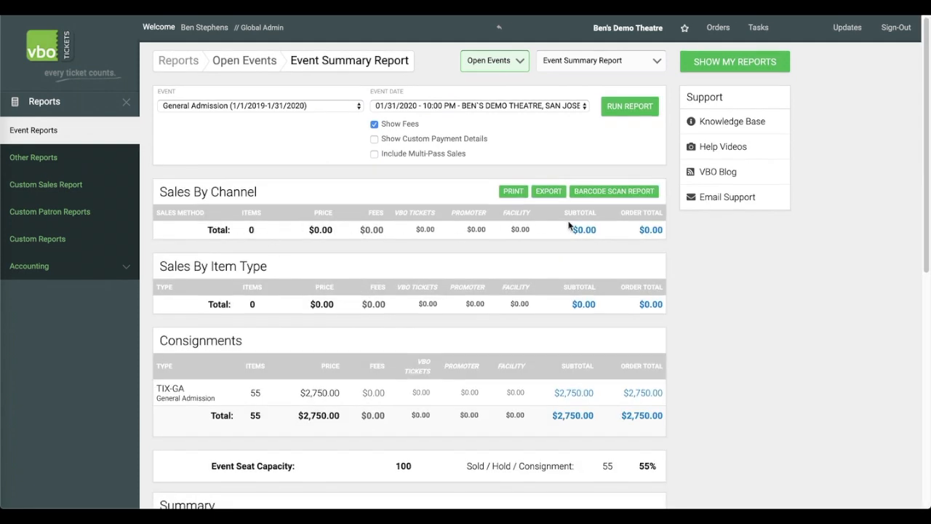
scroll(307, 284, "down", 3)
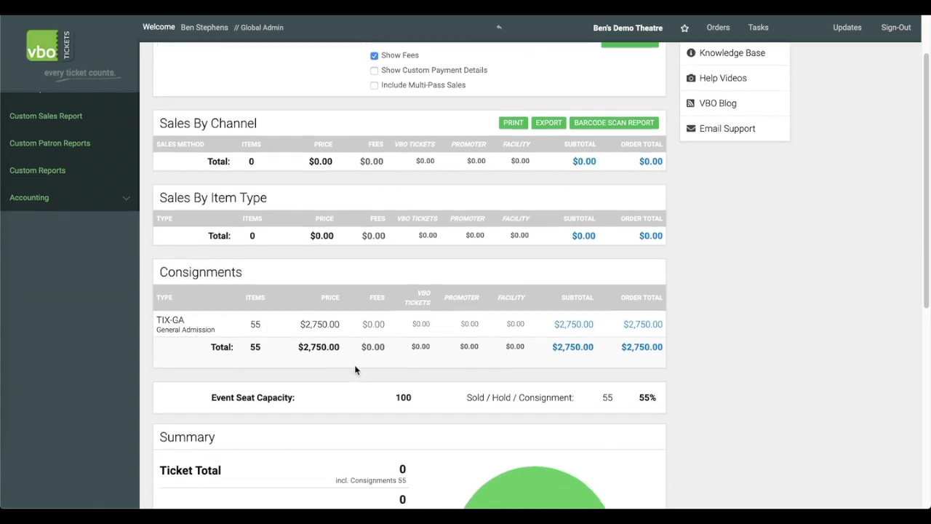
Open the Box Office seating map and switch the event to Scotch Tape - The Play.
scroll(356, 367, "down", 1)
scroll(393, 328, "down", 10)
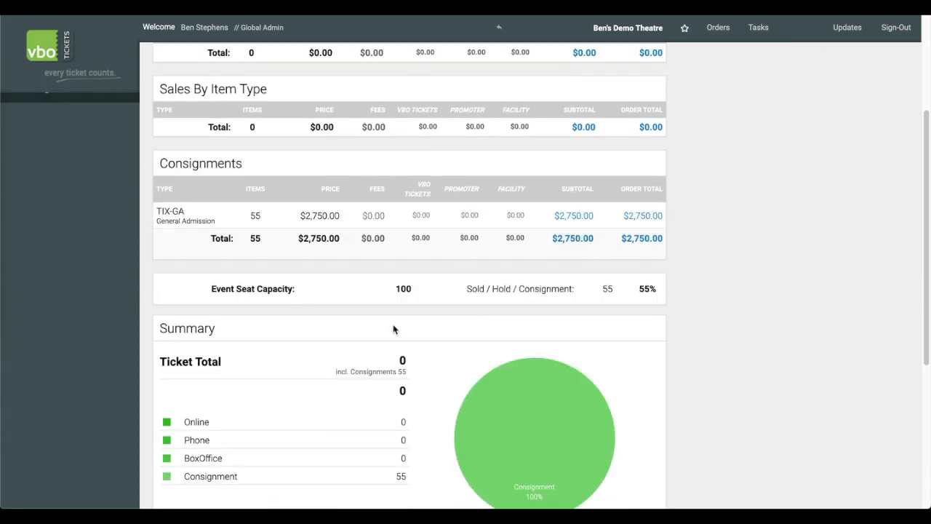
scroll(395, 327, "up", 14)
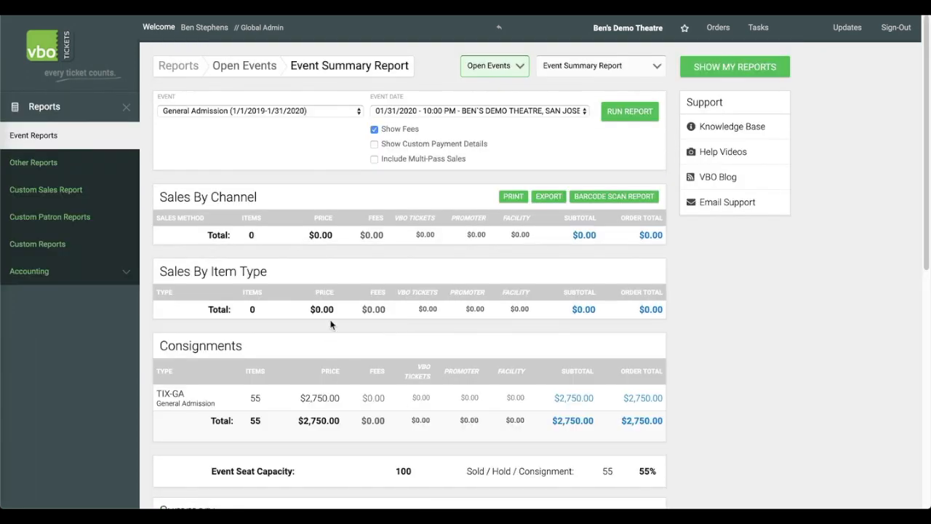
left_click(104, 110)
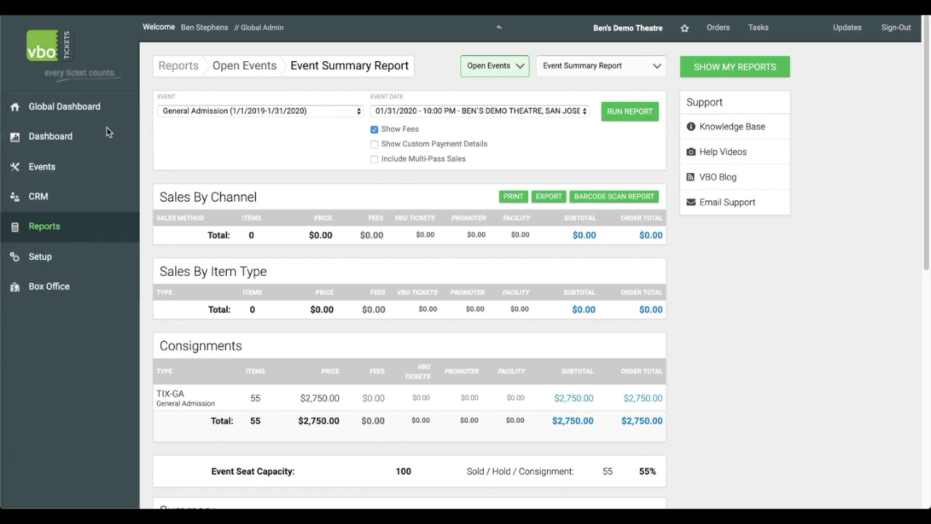
left_click(81, 289)
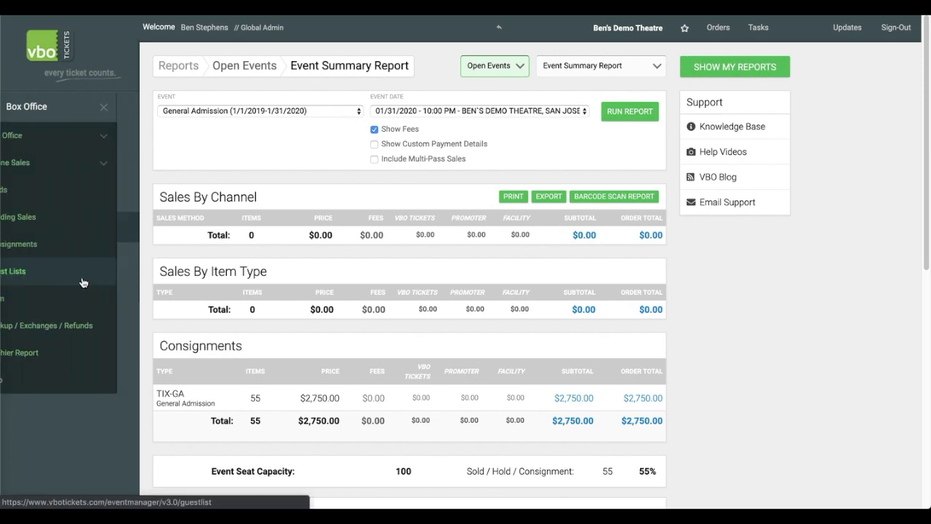
left_click(83, 135)
left_click(80, 191)
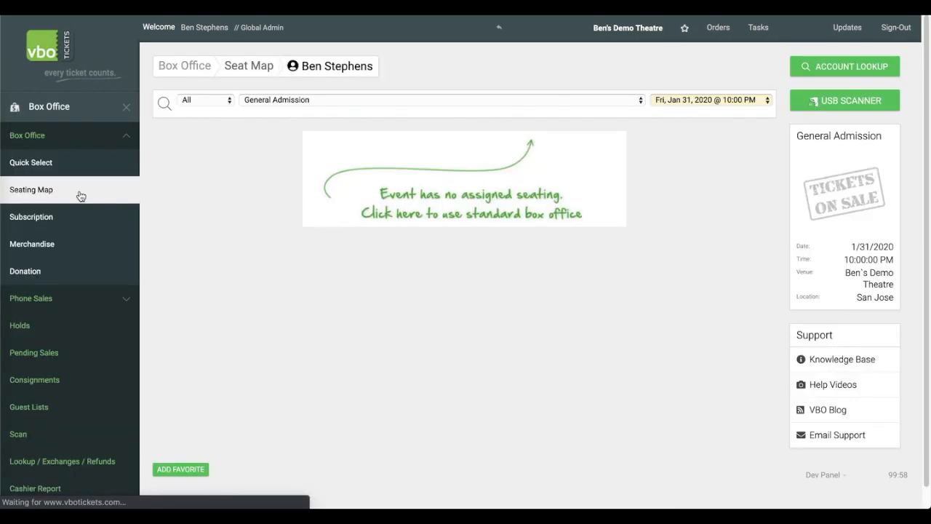
left_click(345, 100)
left_click(345, 113)
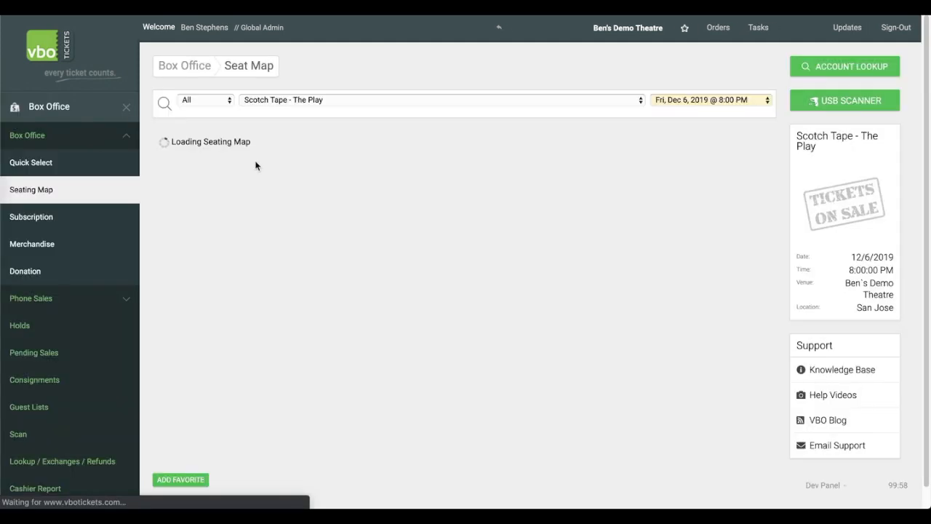
Select seats 1 to 8 in row A of the Left section and add them to the cart.
left_click_drag(182, 241, 277, 242)
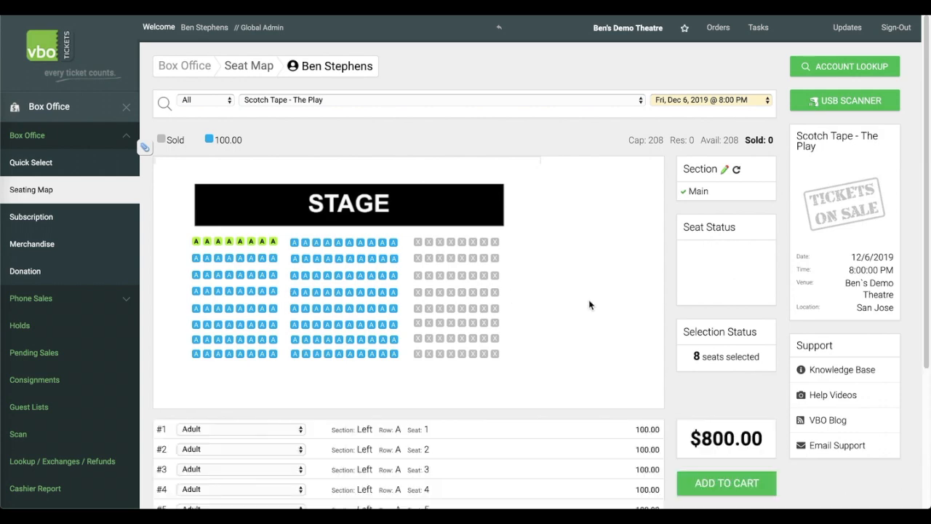
scroll(589, 306, "down", 5)
left_click(726, 299)
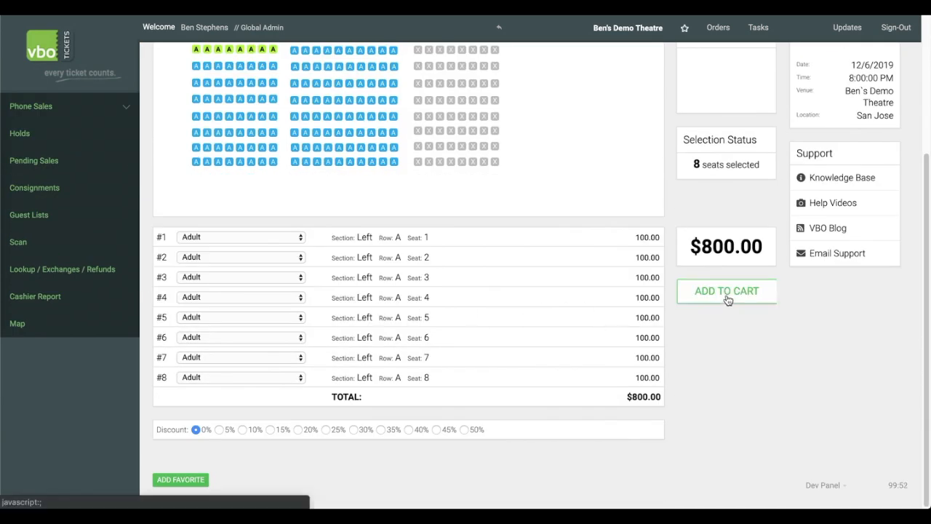
Turn the cart order into a new consignment for the customer with the prefilled contact details.
scroll(388, 297, "down", 5)
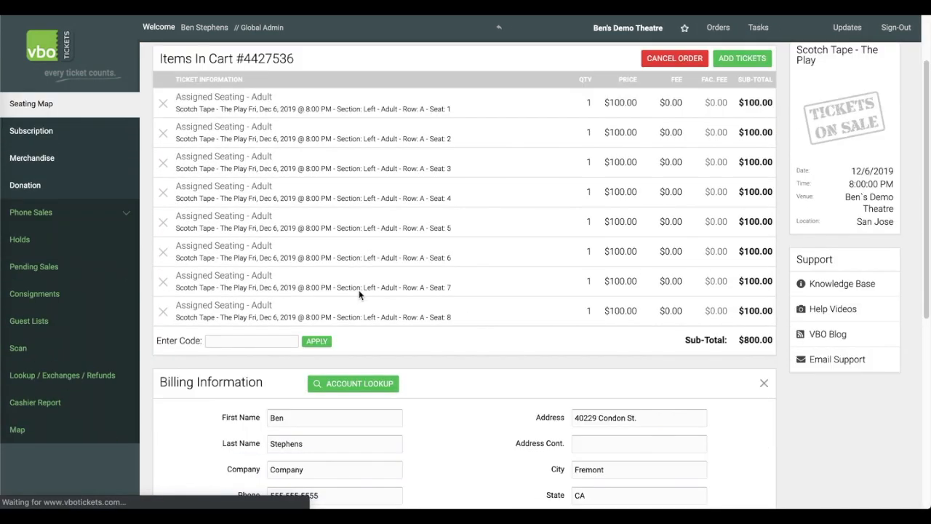
scroll(377, 291, "down", 3)
left_click(296, 449)
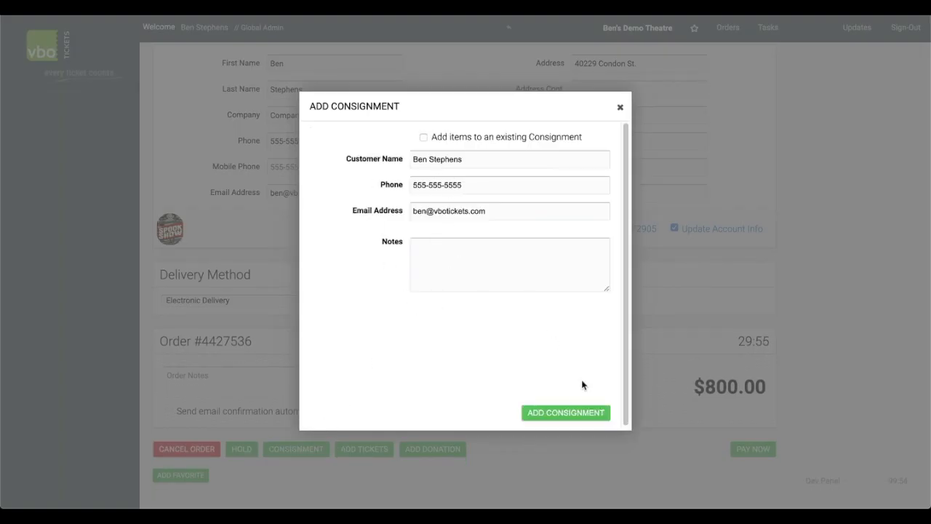
left_click(565, 413)
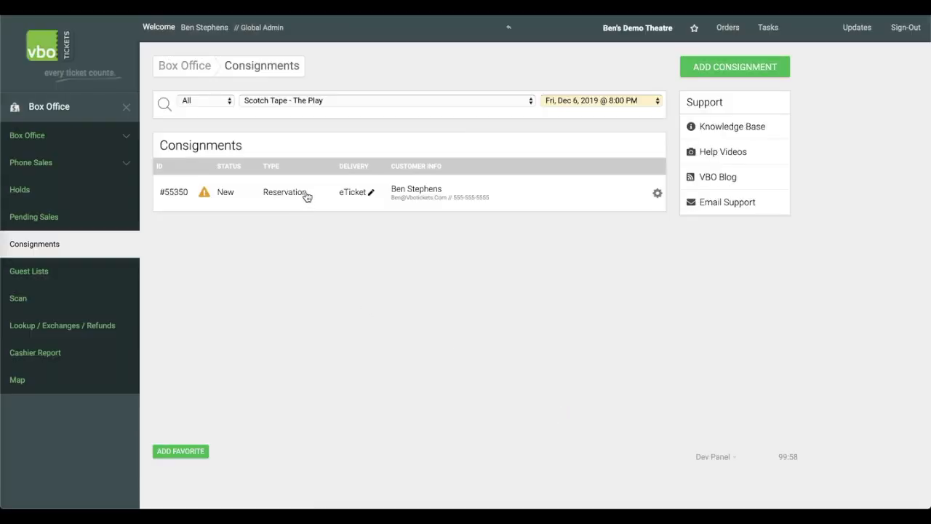
Change the consignment's delivery method to Print Thermal - Self Pickup and save.
left_click(306, 195)
left_click(388, 103)
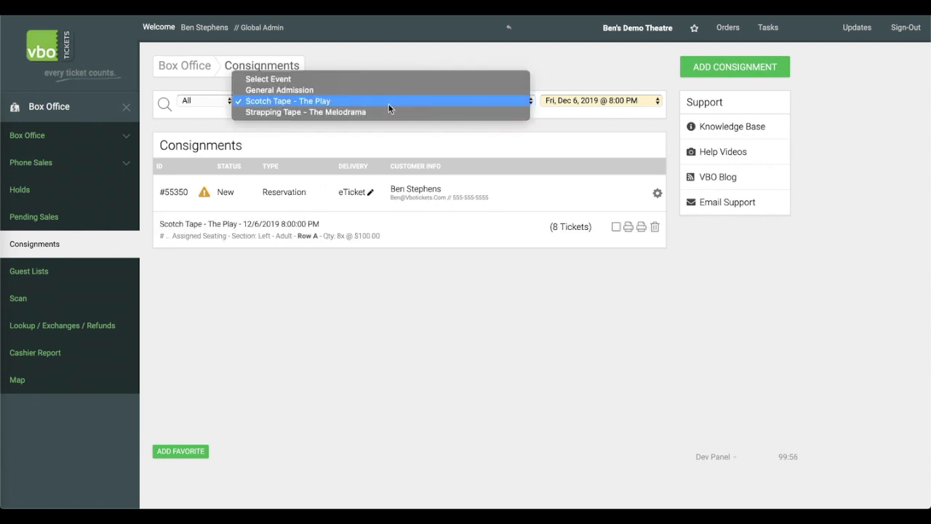
left_click(389, 104)
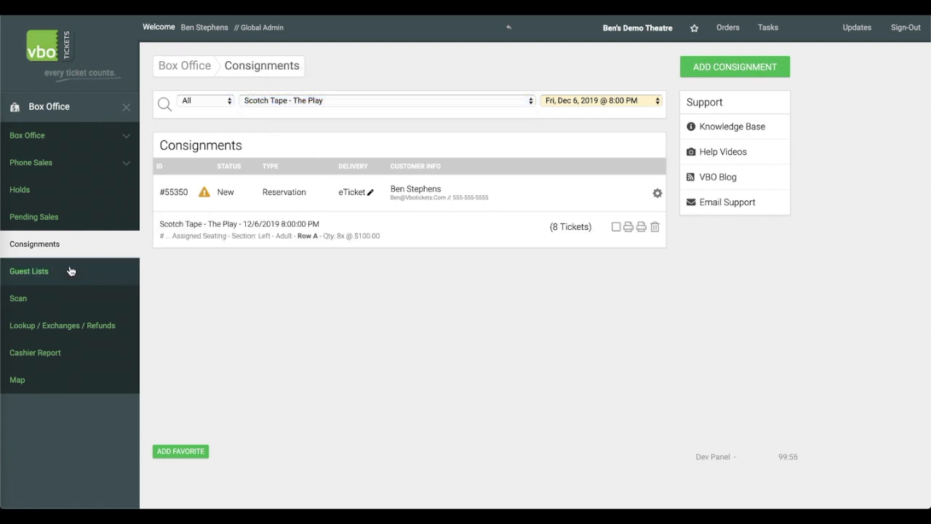
left_click(356, 198)
left_click(485, 253)
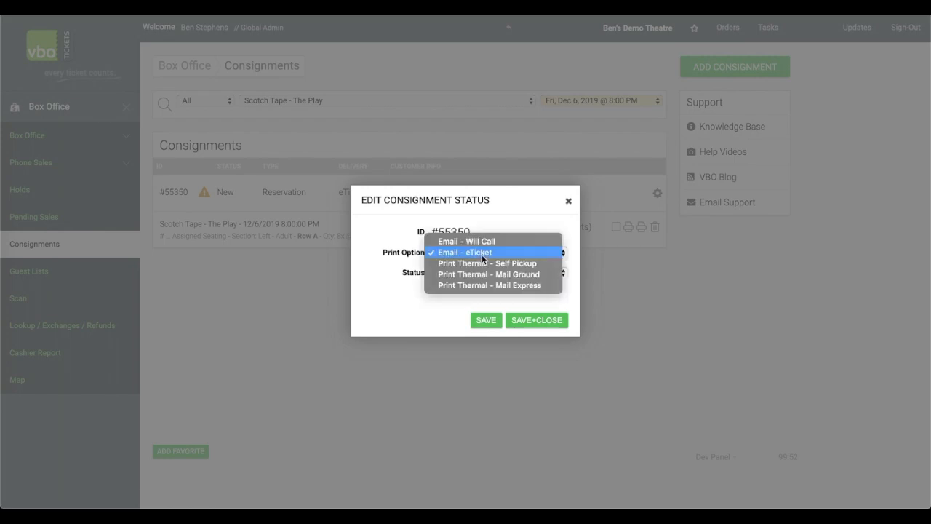
left_click(500, 263)
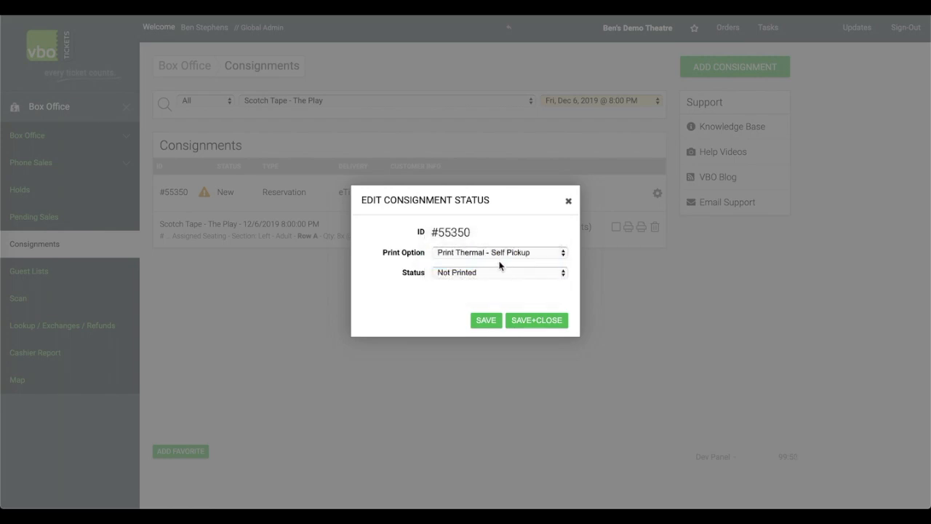
left_click(546, 322)
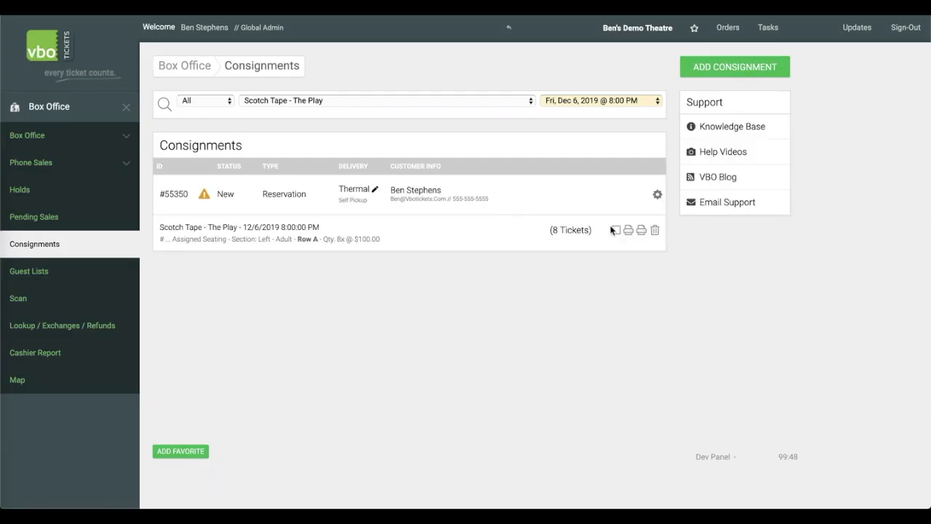
Apply ticket numbering to the consignment's 8 tickets starting at number 1.
left_click(657, 195)
left_click(658, 195)
left_click(645, 229)
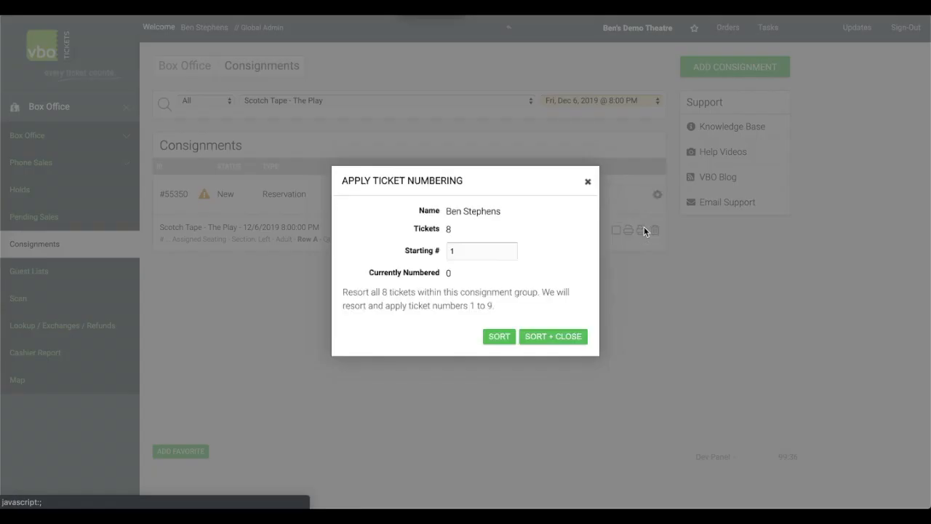
left_click(560, 337)
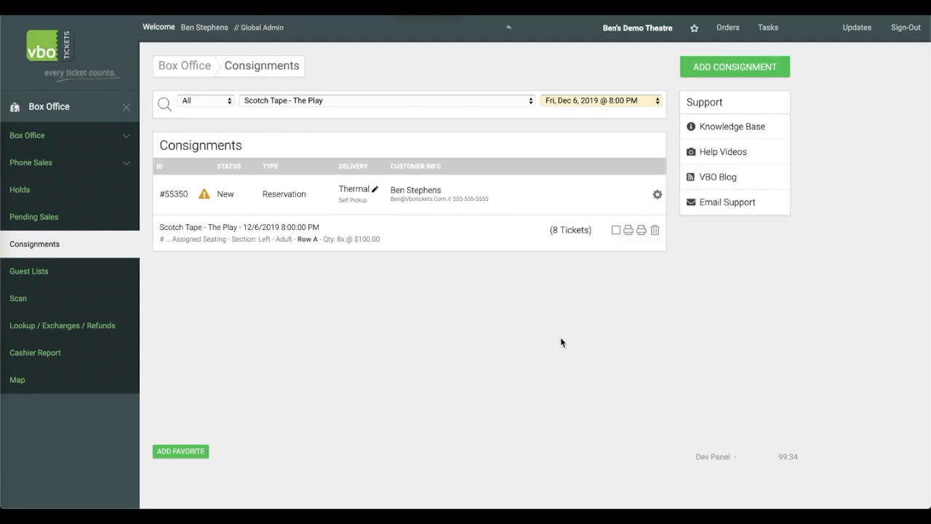
Print the 8 thermal tickets and close the print preview.
left_click(629, 230)
scroll(251, 250, "down", 5)
scroll(251, 249, "up", 5)
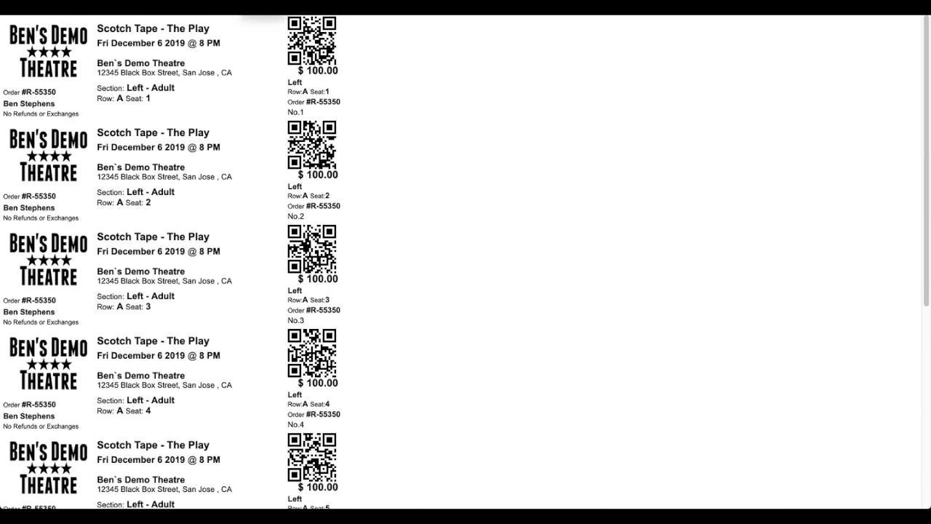
key("ctrl+w")
Mark the consignment's tickets as printed and save its status.
left_click(617, 230)
left_click(364, 194)
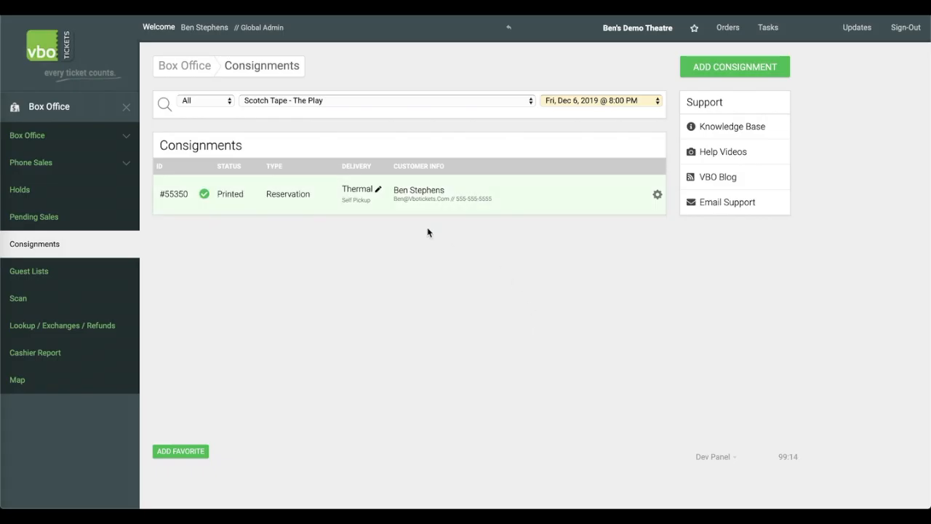
left_click(293, 195)
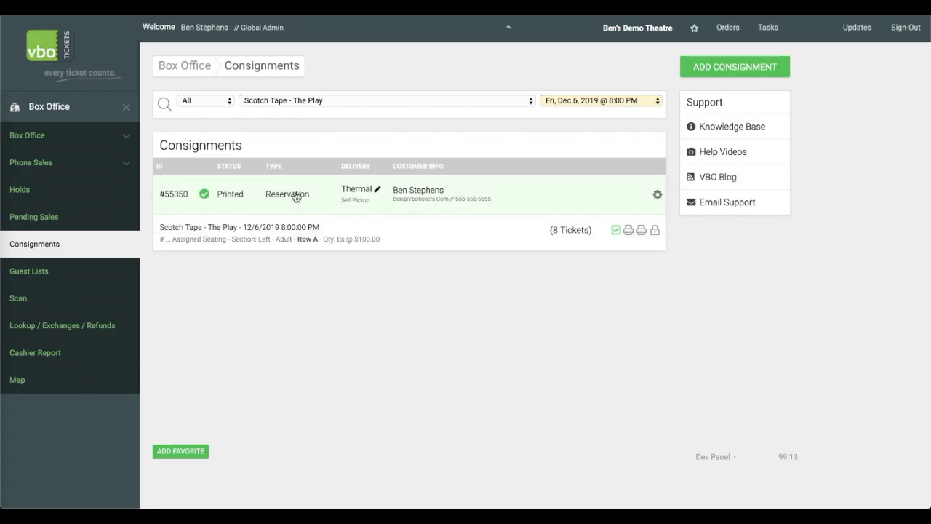
left_click(297, 196)
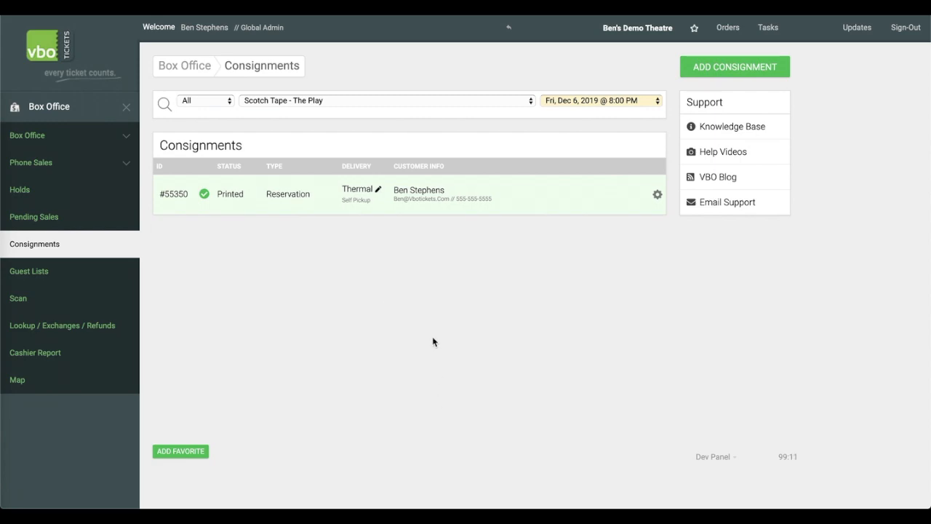